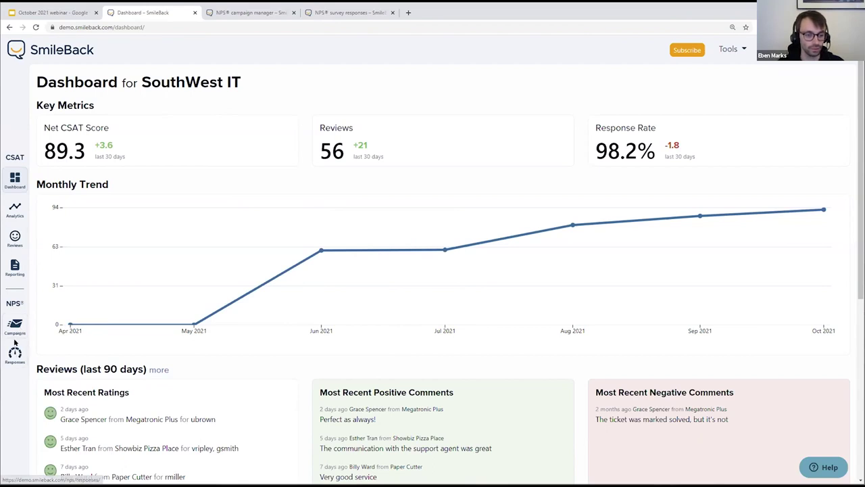
# Review the NPS campaign manager overview, the NPS responses key metrics and the list of survey responses
pyautogui.click(235, 13)
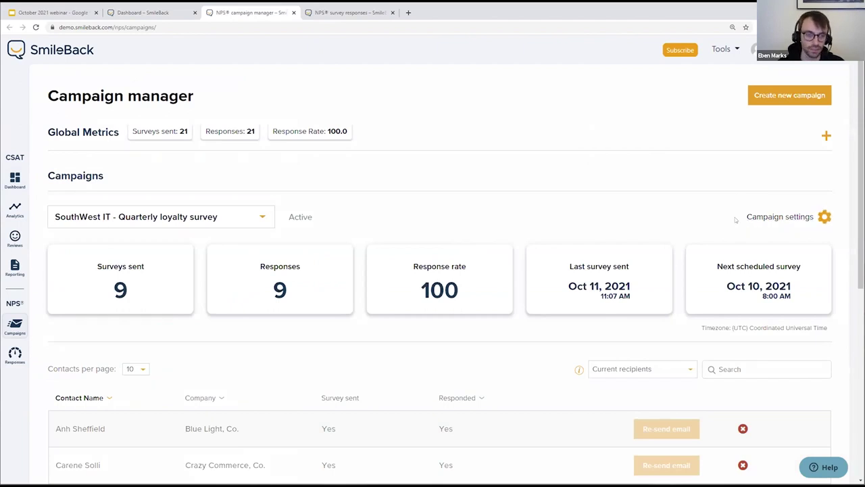
pyautogui.click(347, 18)
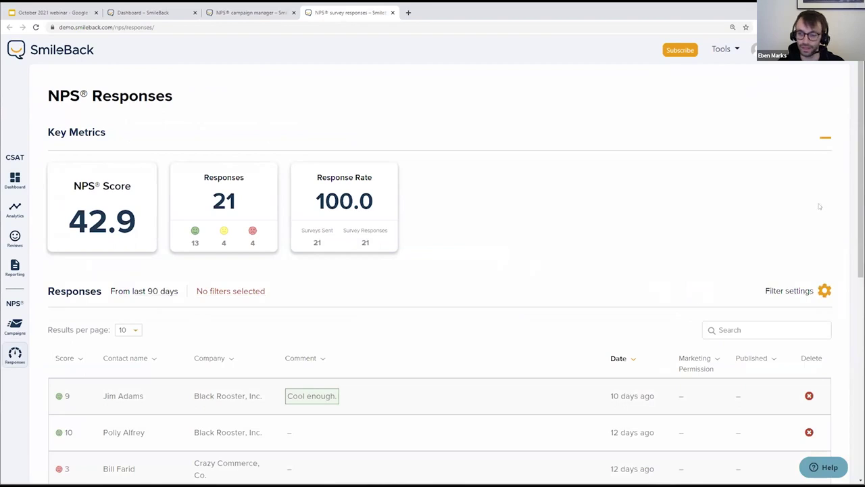
pyautogui.scroll(-2, 827, 209)
pyautogui.scroll(-2, 771, 194)
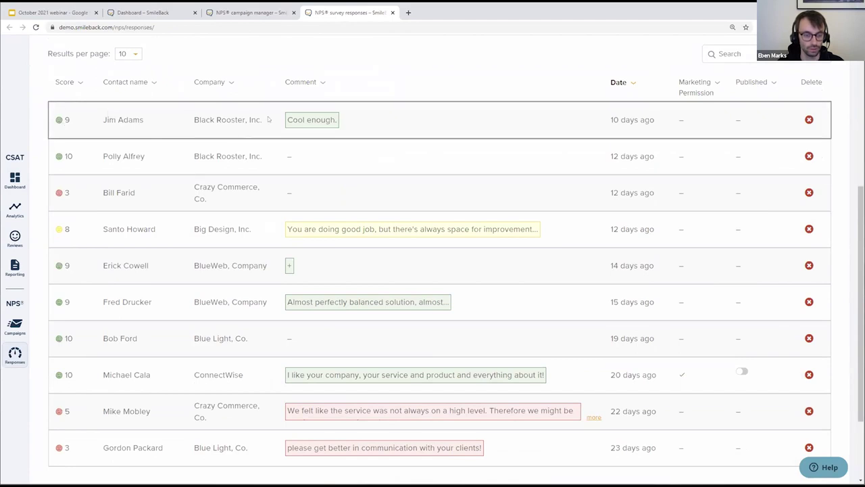
pyautogui.scroll(3, 327, 160)
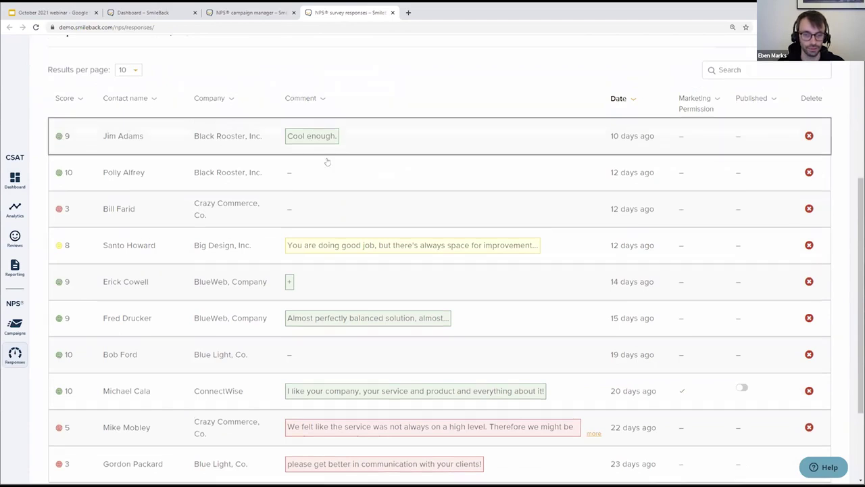
pyautogui.scroll(3, 360, 274)
pyautogui.scroll(-3, 360, 274)
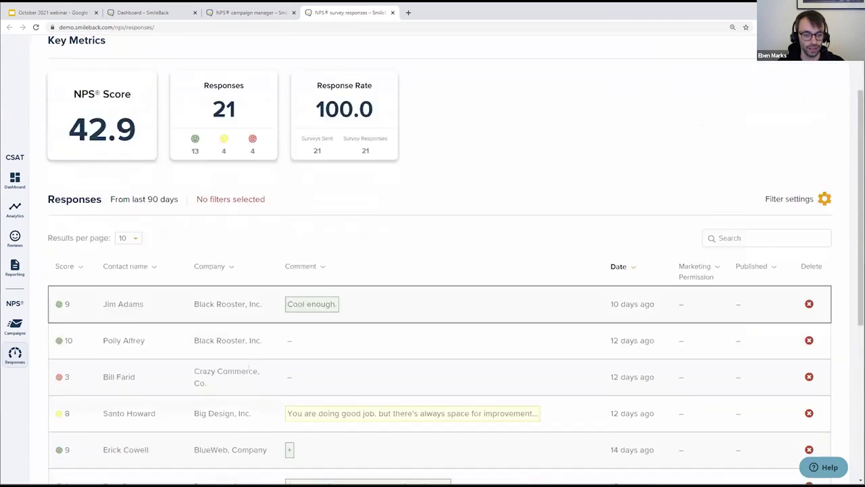
pyautogui.scroll(3, 386, 304)
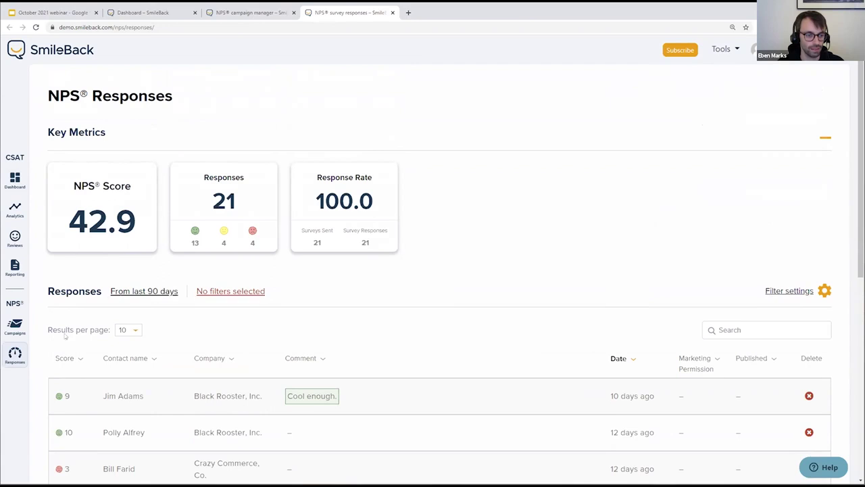
# Create a new NPS campaign named "Main contacts quarterly"
pyautogui.click(247, 12)
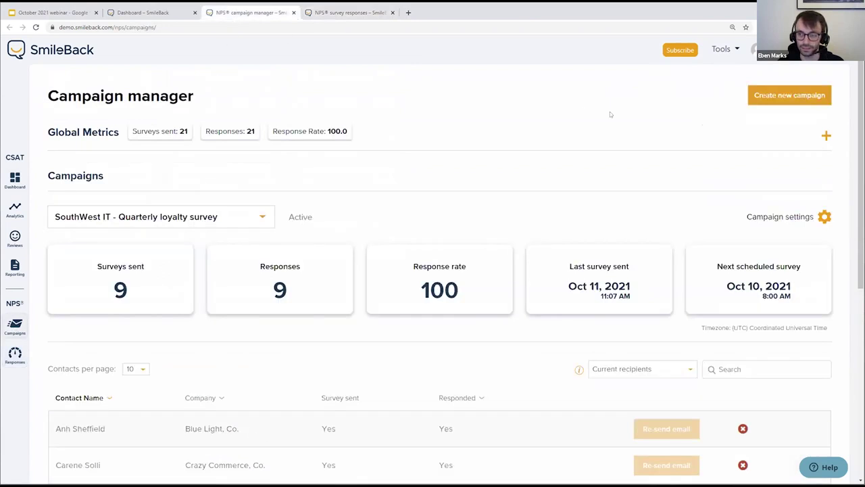
pyautogui.click(774, 103)
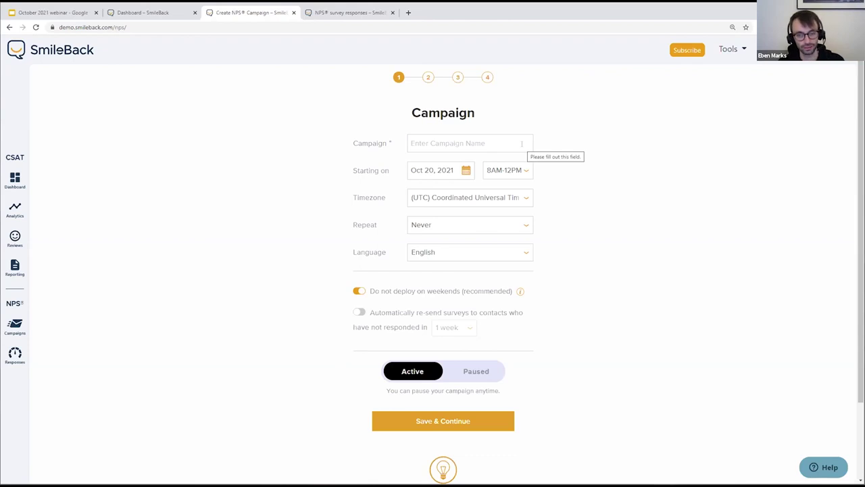
pyautogui.click(520, 143)
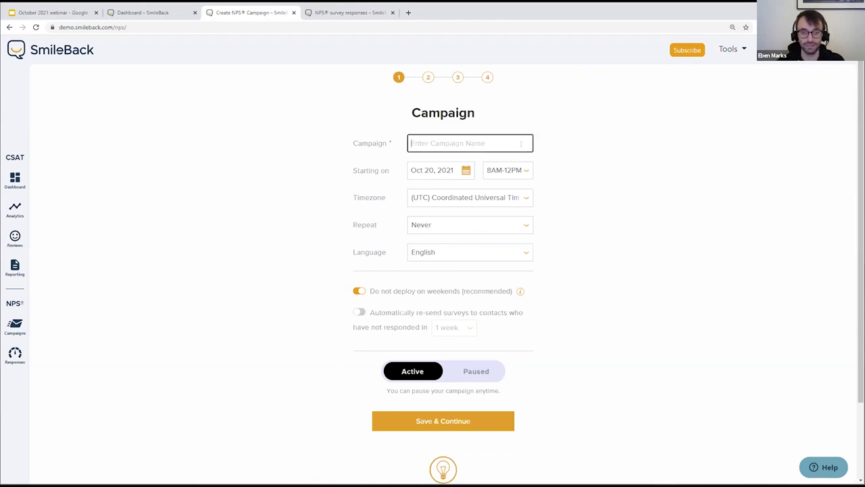
pyautogui.write('Main')
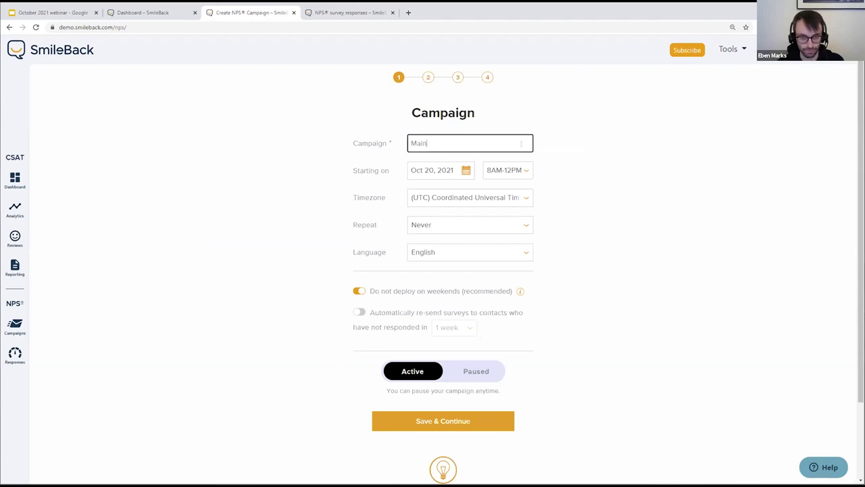
pyautogui.write(' contacts ')
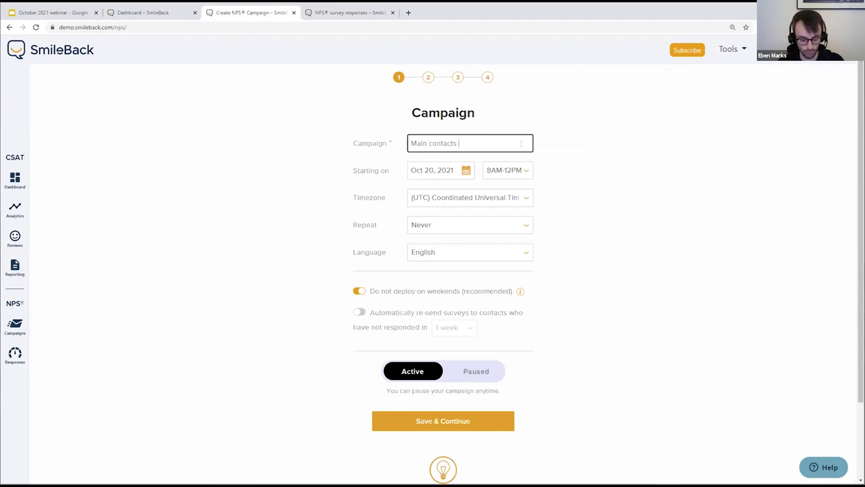
pyautogui.write('quarterly')
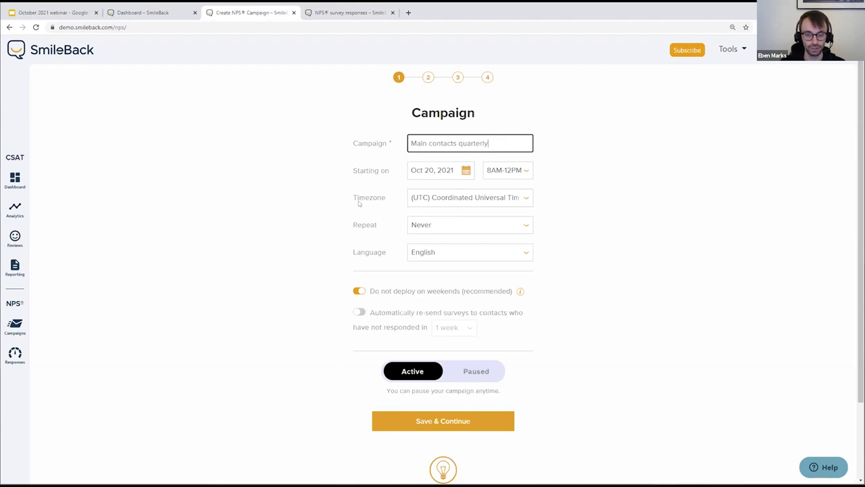
# Check the campaign's timezone and language options and set it to repeat every 3 months
pyautogui.click(447, 199)
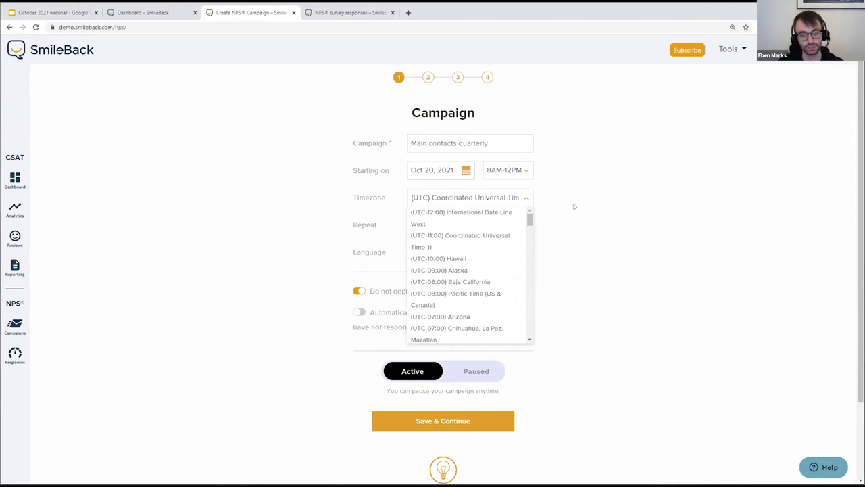
pyautogui.click(572, 204)
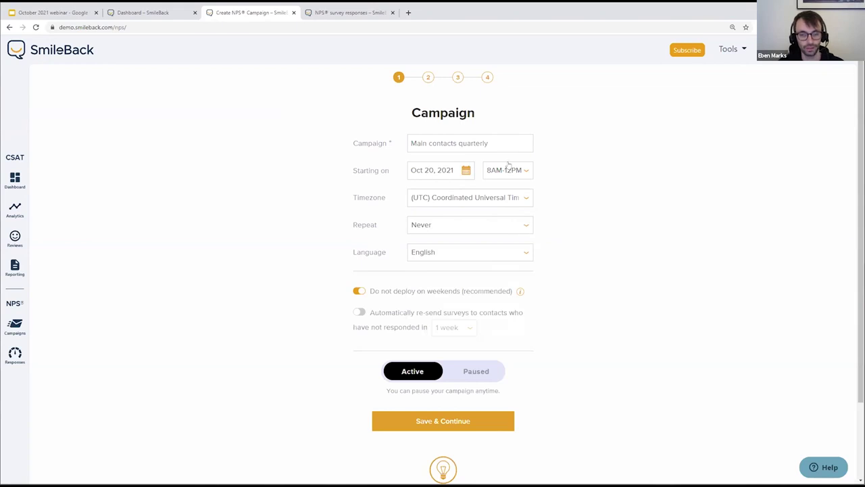
pyautogui.click(523, 229)
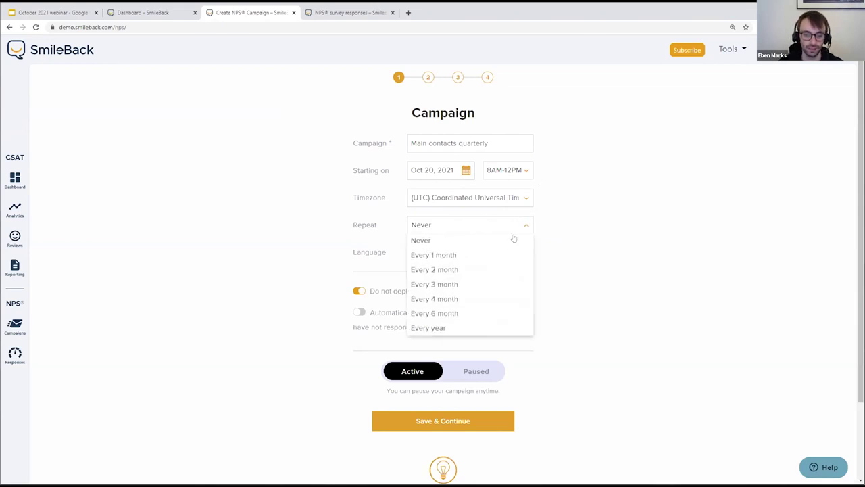
pyautogui.click(471, 285)
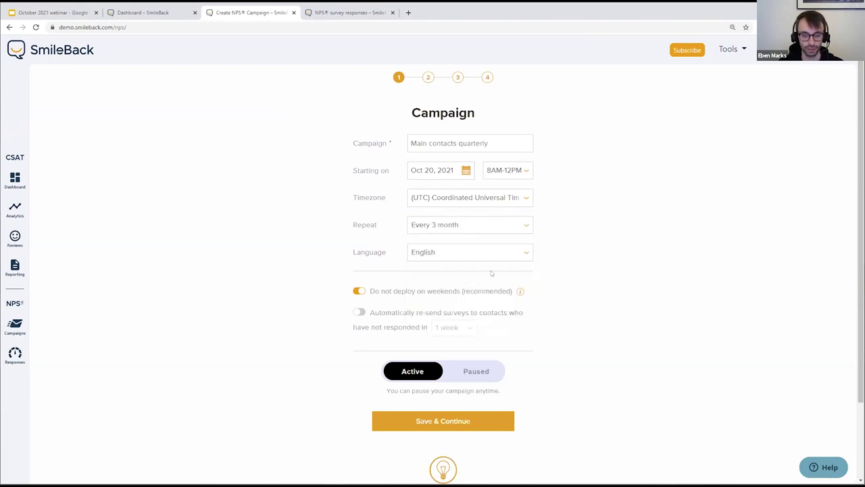
pyautogui.click(427, 258)
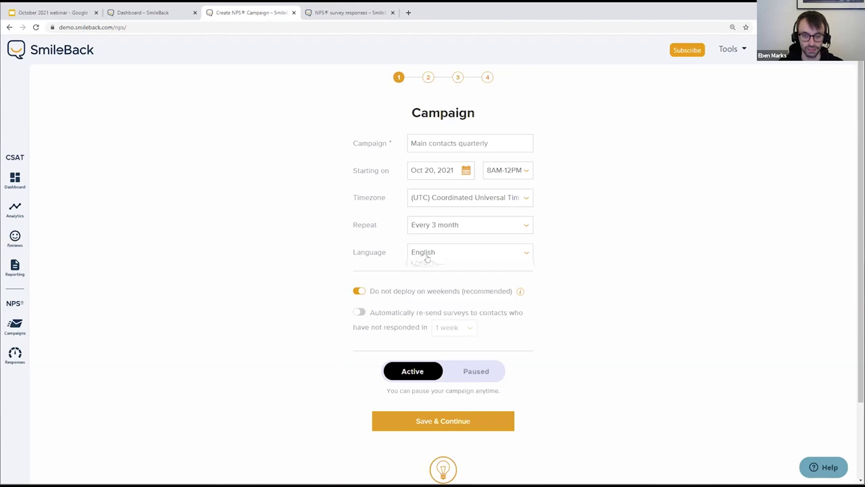
pyautogui.click(560, 284)
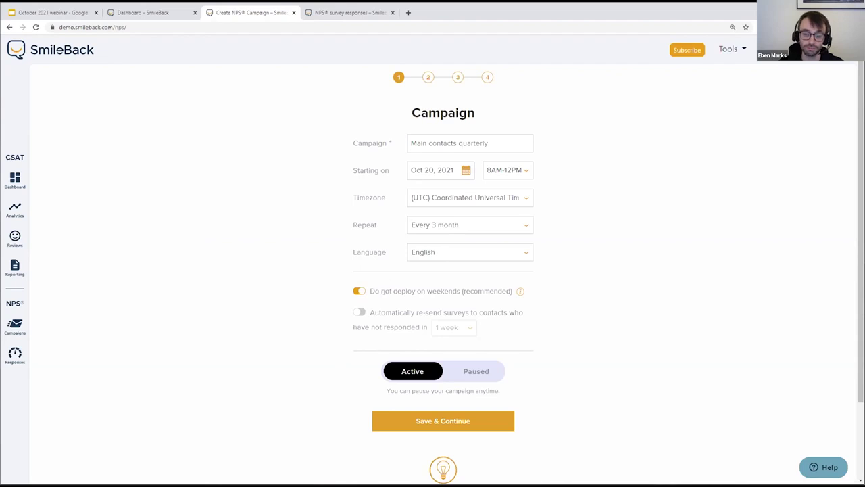
# Keep weekend deployment disabled, enable automatic re-sending to contacts who have not responded in 1 week, and save the campaign settings
pyautogui.click(359, 291)
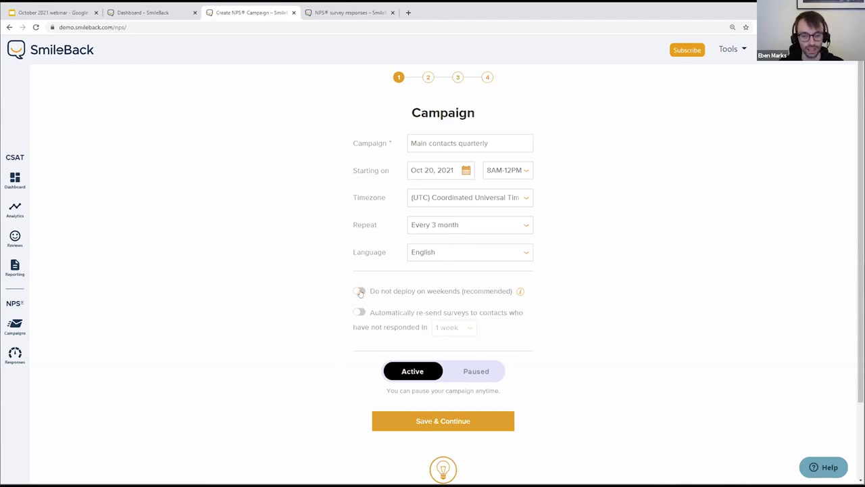
pyautogui.click(359, 291)
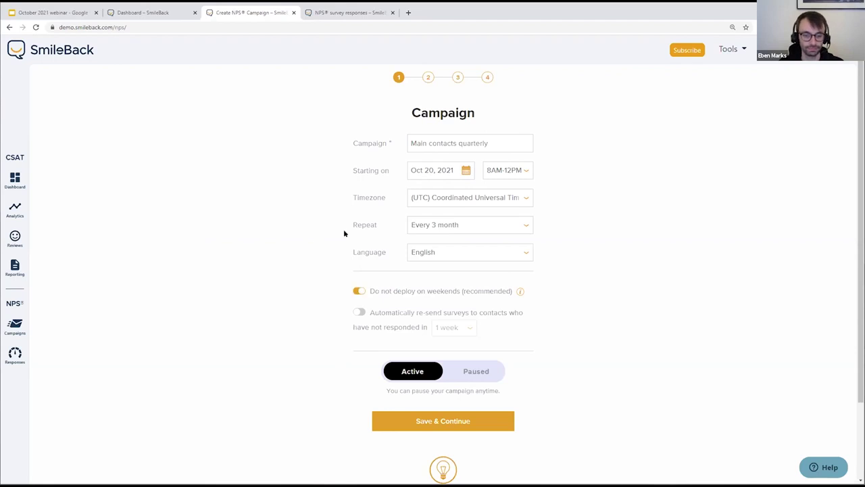
pyautogui.click(359, 316)
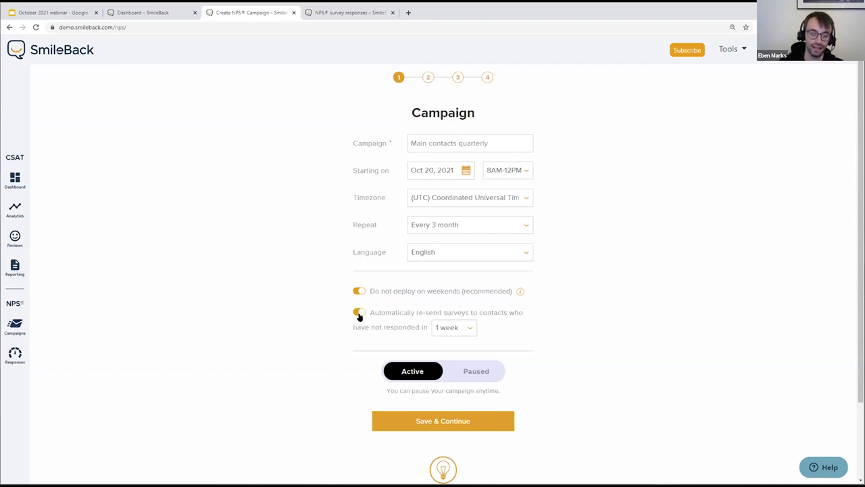
pyautogui.click(440, 331)
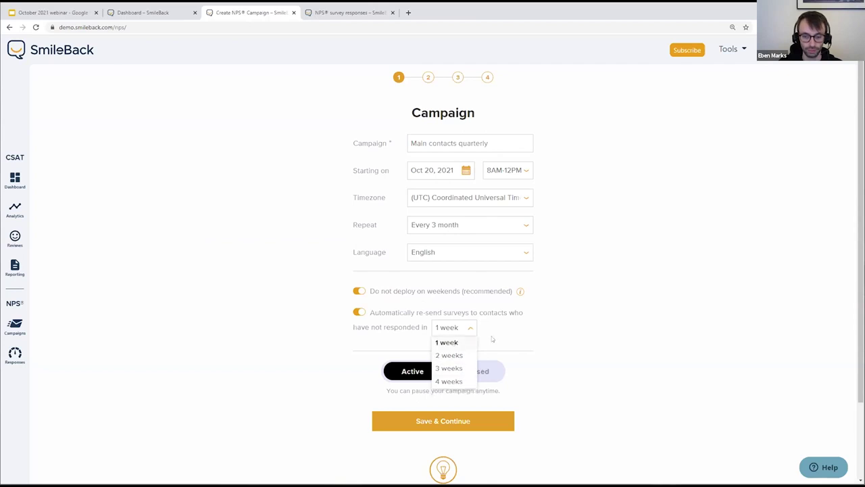
pyautogui.click(445, 342)
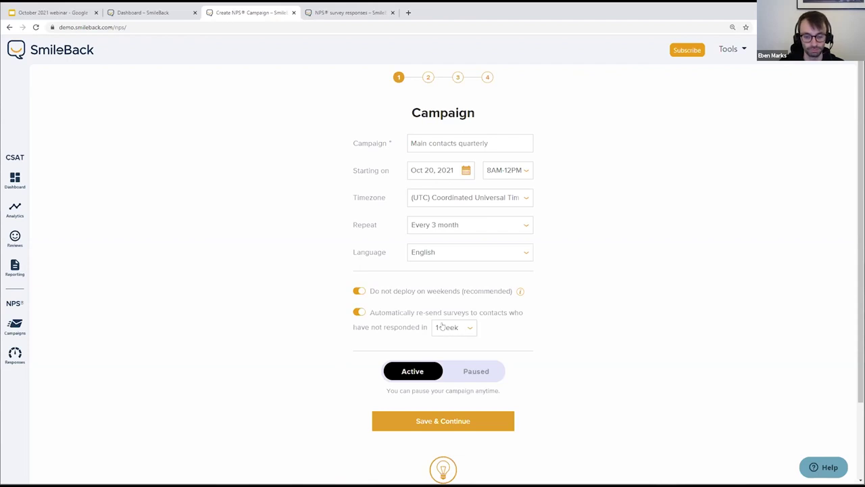
pyautogui.click(448, 425)
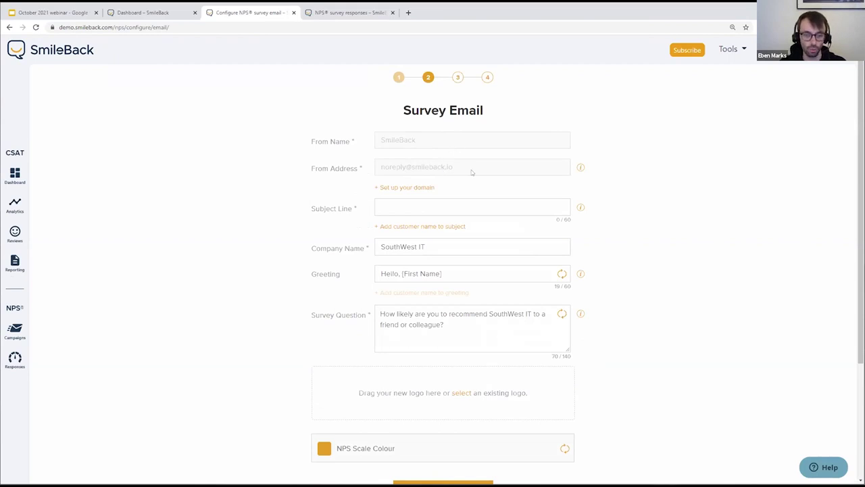
# View the introduction to setting up a sending domain and return to the survey email configuration
pyautogui.click(427, 189)
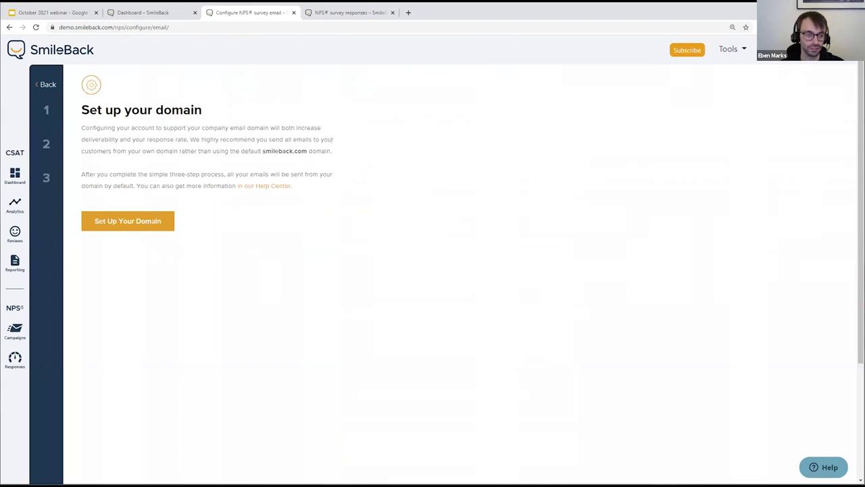
pyautogui.click(48, 84)
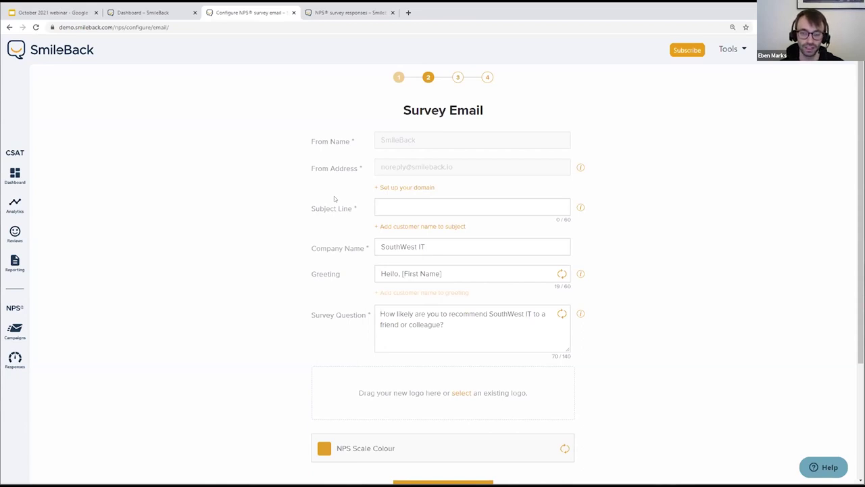
# Set the survey email's subject line to "[First Name], how are we doing?" using the customer name placeholder
pyautogui.click(389, 204)
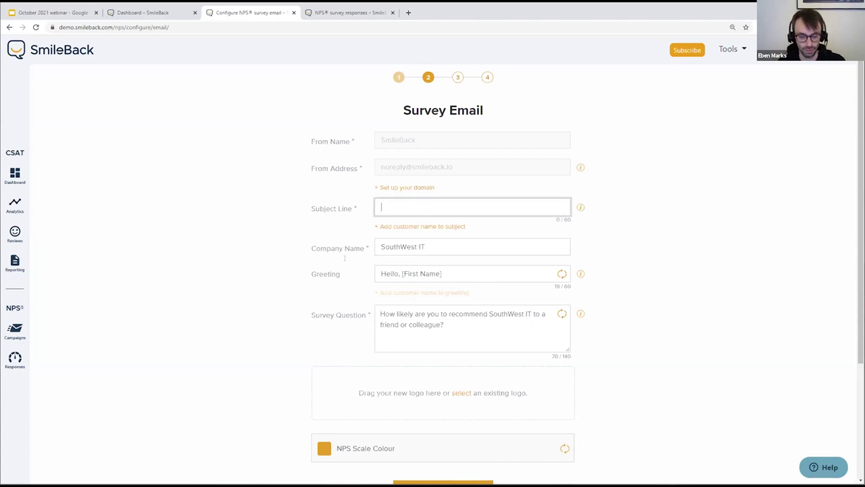
pyautogui.click(396, 227)
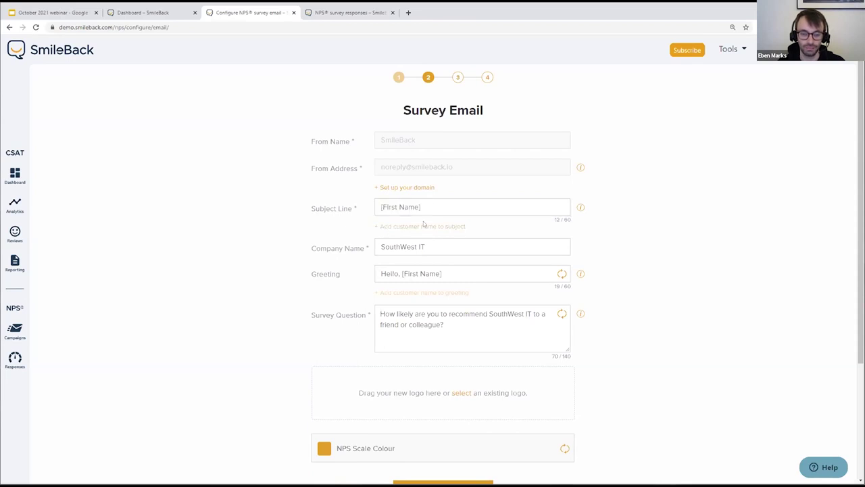
pyautogui.click(431, 202)
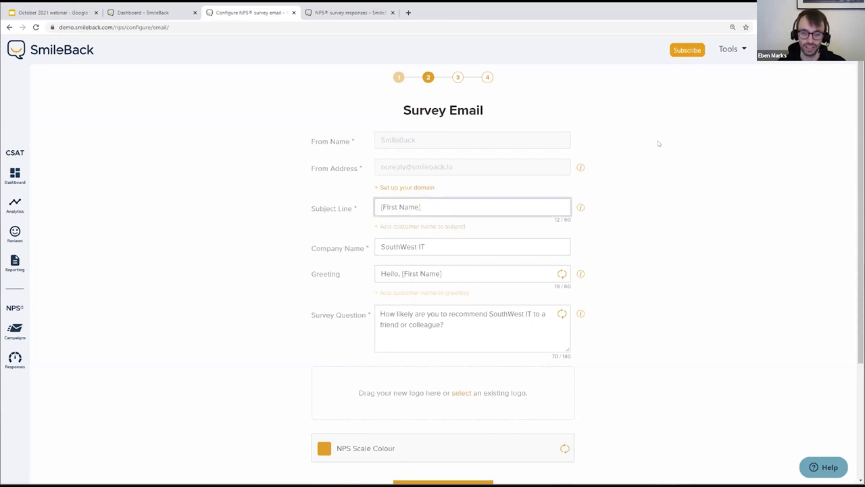
pyautogui.write(', how are we')
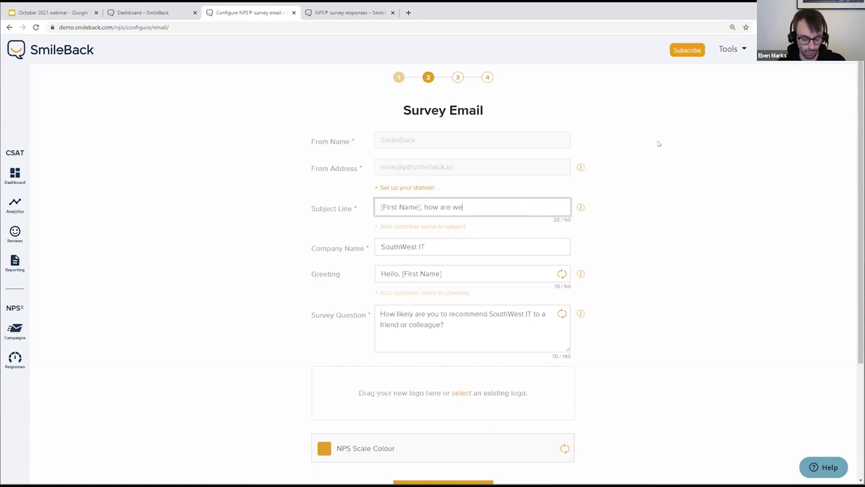
pyautogui.write(' doing?')
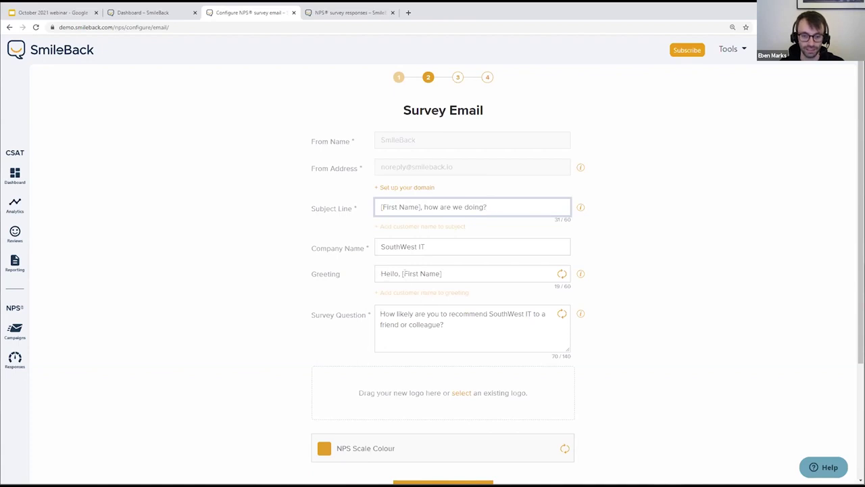
# Append random text to the survey email's greeting and reset the greeting to its default
pyautogui.click(421, 270)
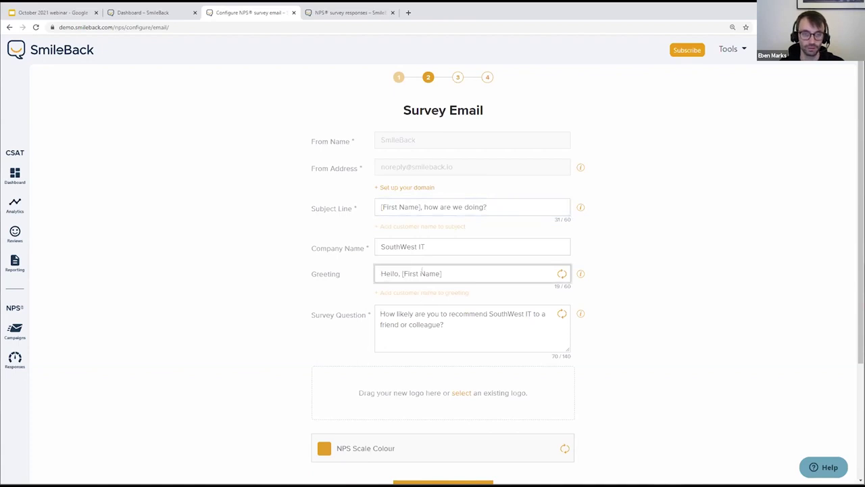
pyautogui.click(469, 271)
pyautogui.write('sdnaskjdn')
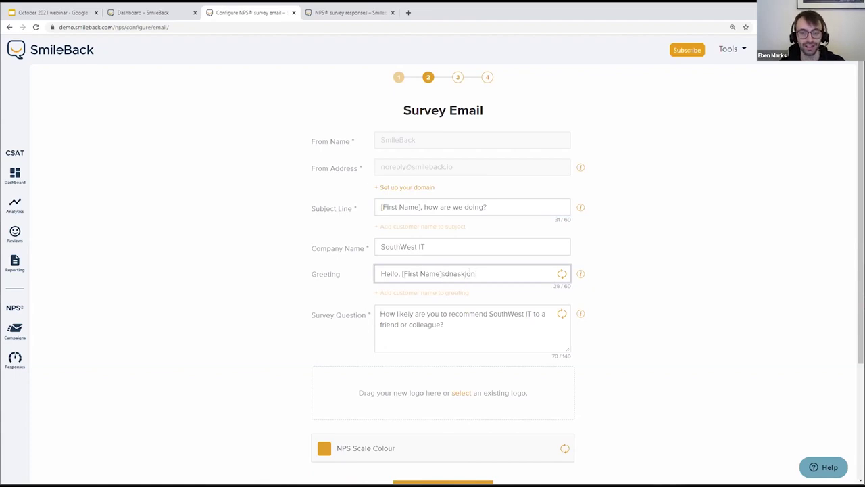
pyautogui.click(562, 274)
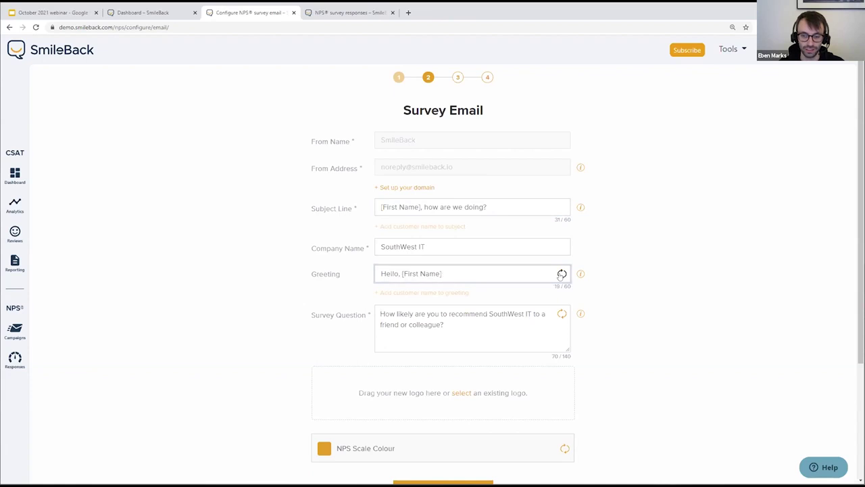
# Remove the [First Name] placeholder from the survey email's greeting and insert the customer name placeholder again
pyautogui.moveTo(496, 273); pyautogui.dragTo(403, 273)
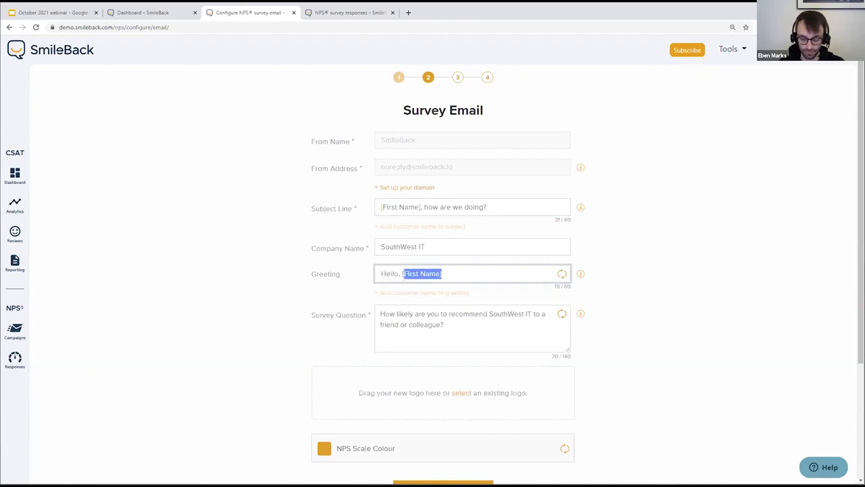
pyautogui.press('BackSpace')
pyautogui.click(440, 292)
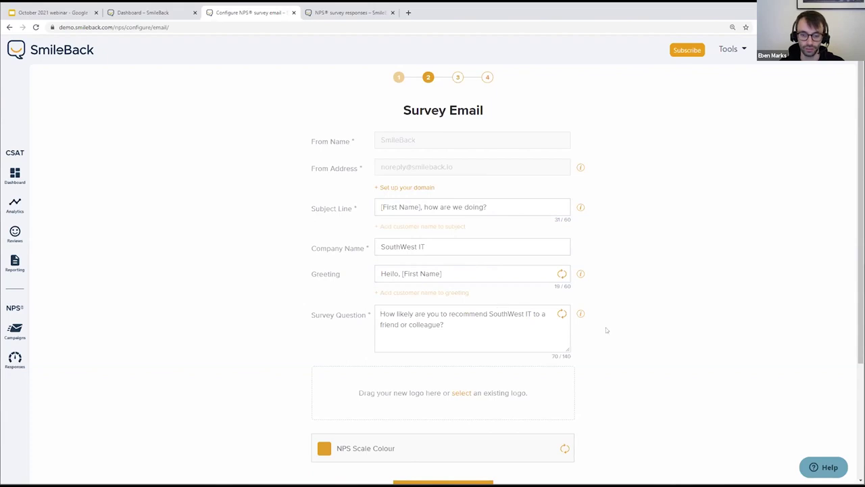
# Append random text to the survey question and reset the question to its default wording
pyautogui.scroll(-1, 380, 315)
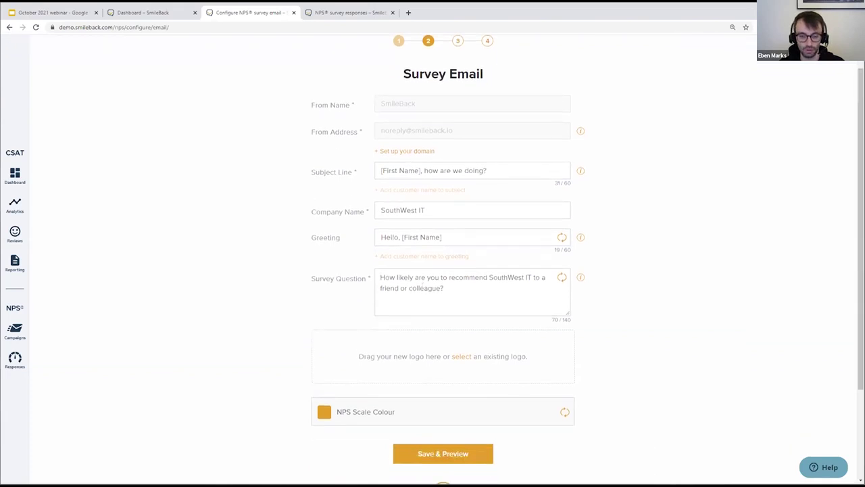
pyautogui.click(380, 277)
pyautogui.click(529, 291)
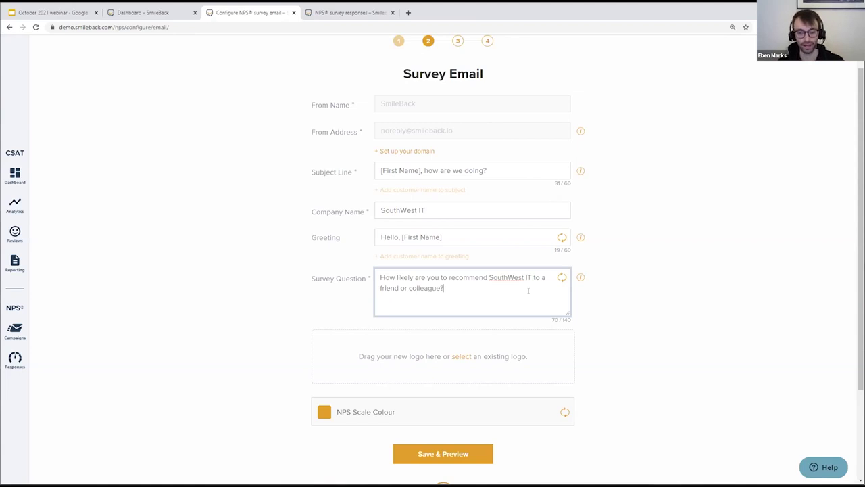
pyautogui.write('efwefwkjefkjwenfksjndfkjsndfk')
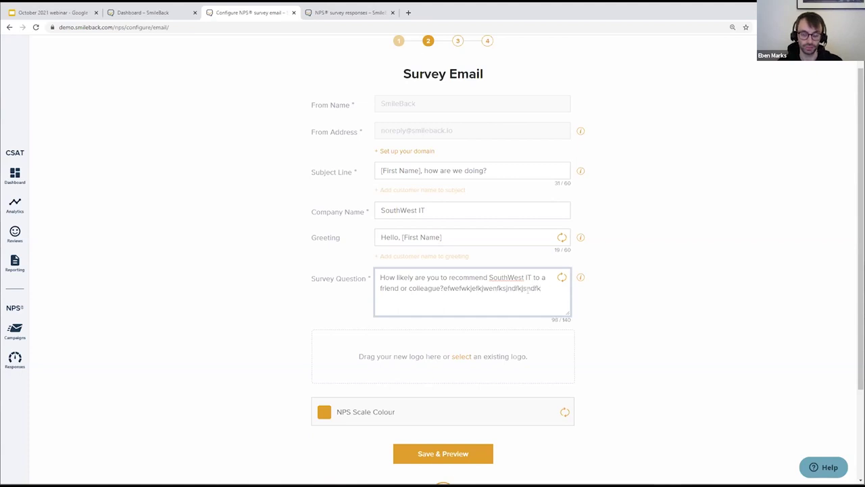
pyautogui.click(561, 278)
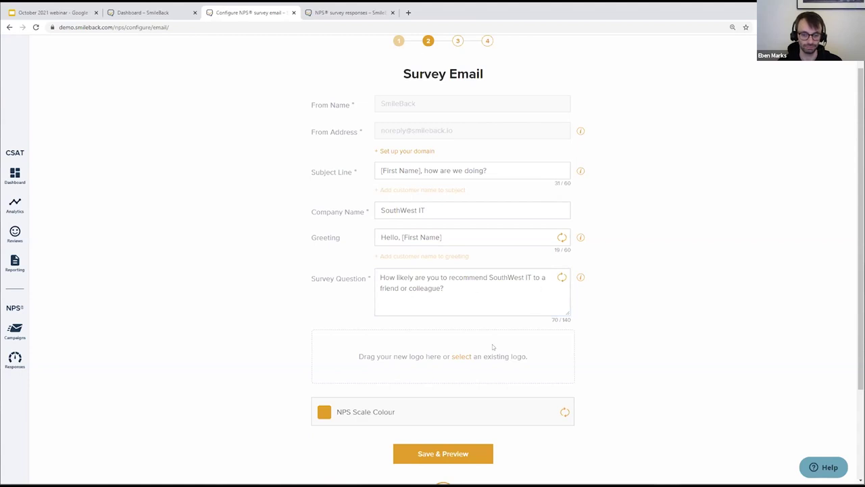
# Apply the existing SouthWest IT logo and a blue NPS scale colour, saving the survey email and continuing past its preview
pyautogui.click(462, 357)
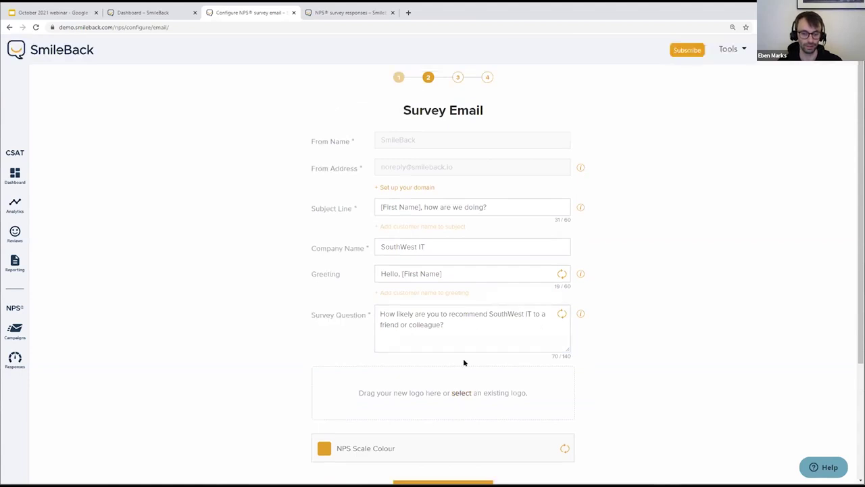
pyautogui.scroll(-3, 599, 324)
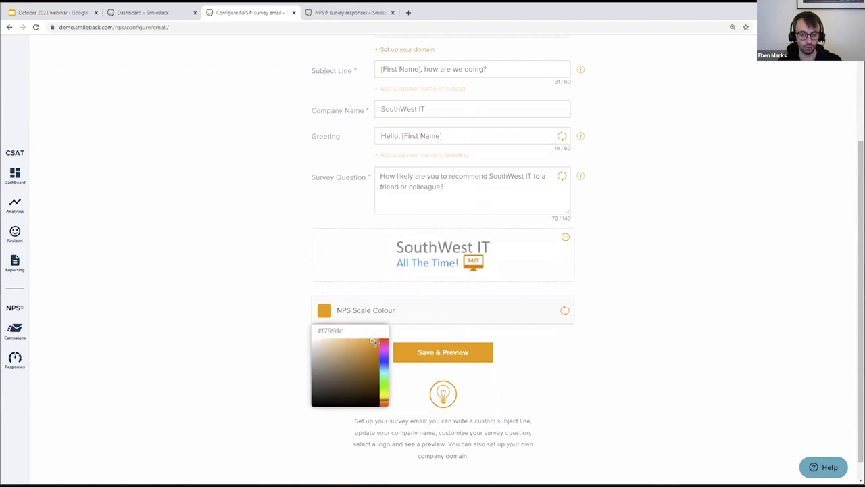
pyautogui.moveTo(383, 399); pyautogui.dragTo(383, 365)
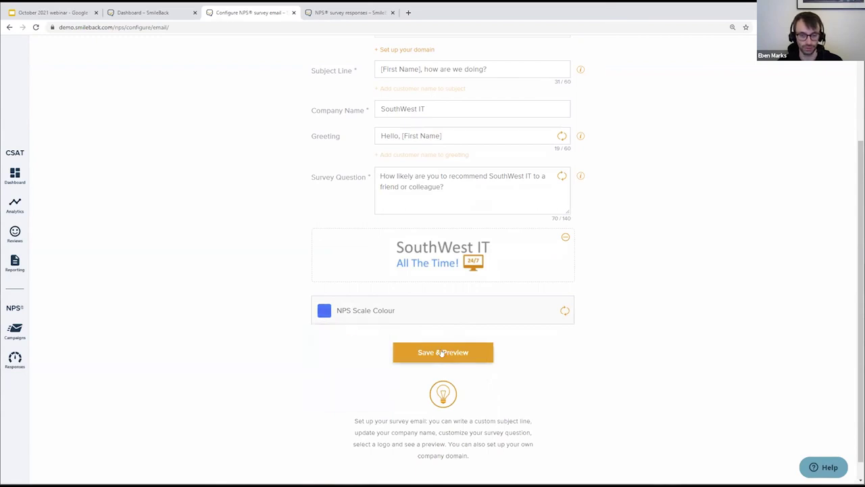
pyautogui.click(441, 350)
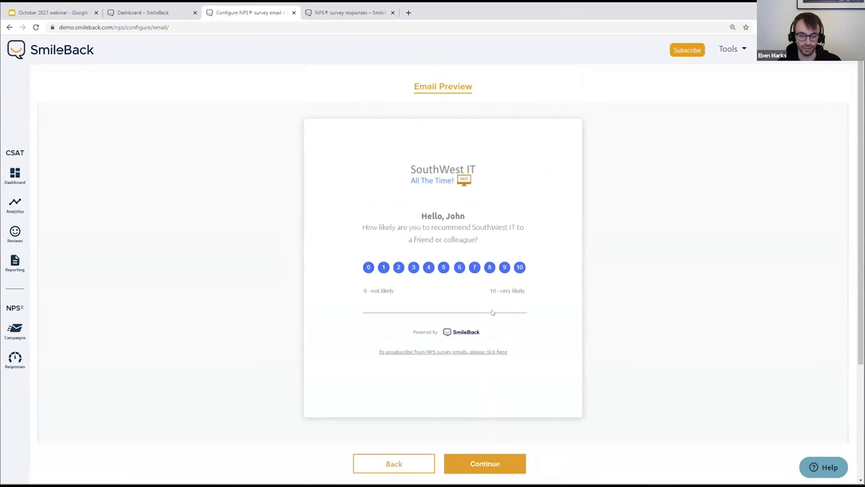
pyautogui.click(480, 463)
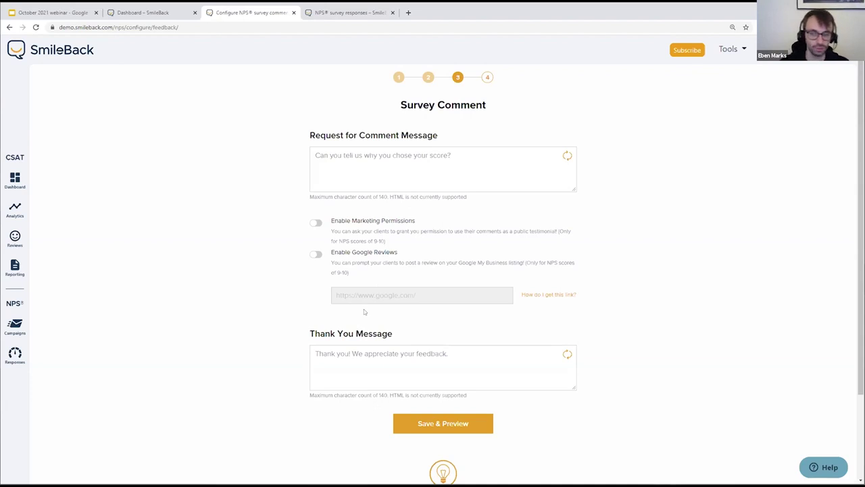
pyautogui.click(409, 172)
pyautogui.click(597, 184)
pyautogui.click(553, 171)
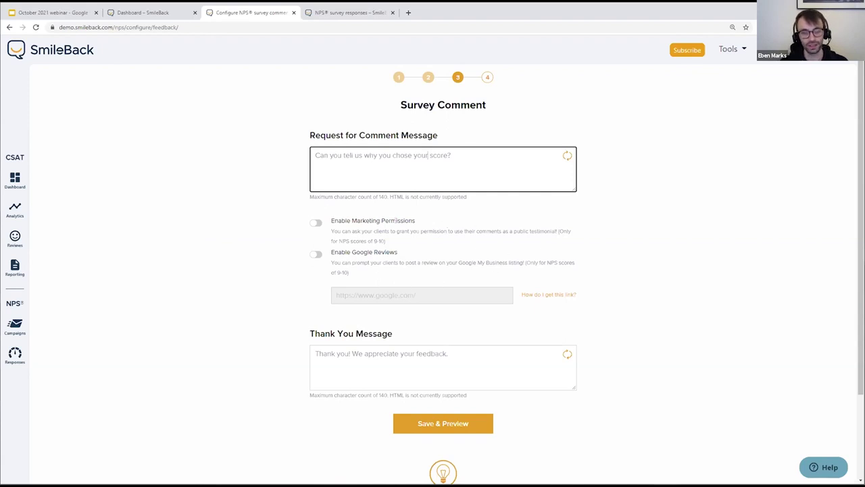
# Enable marketing permissions and Google reviews for the survey comment, saving the settings and continuing past the preview
pyautogui.click(315, 223)
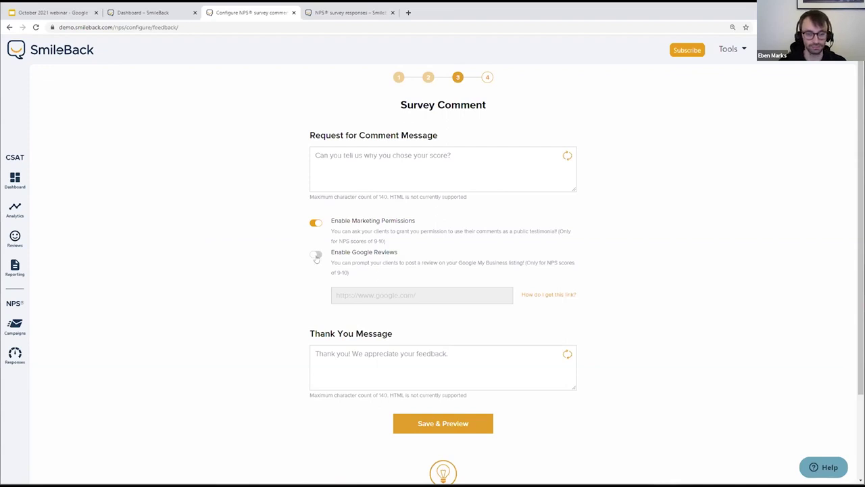
pyautogui.click(313, 256)
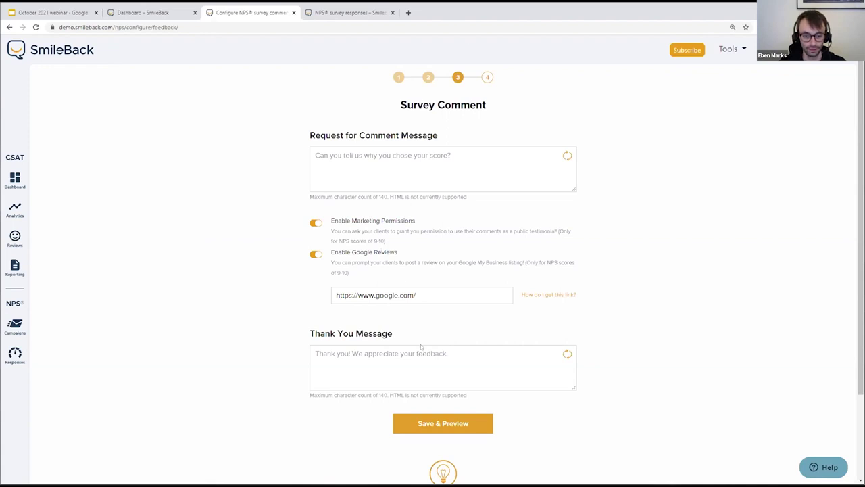
pyautogui.click(454, 423)
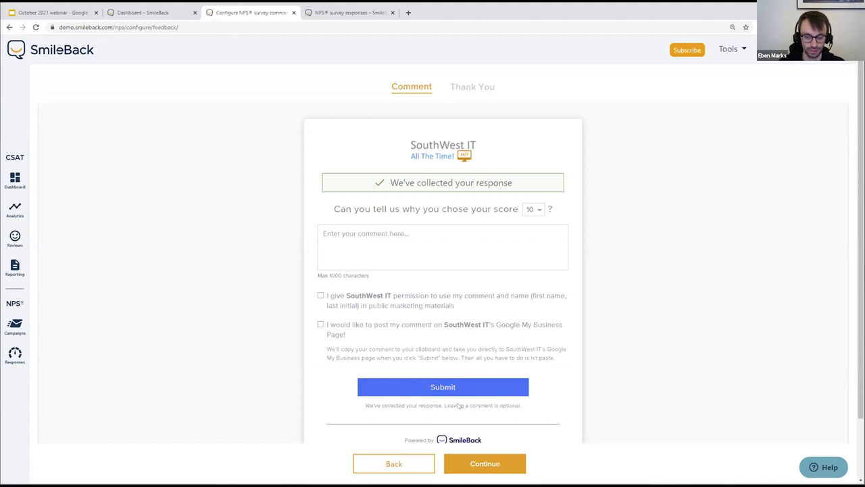
pyautogui.click(486, 465)
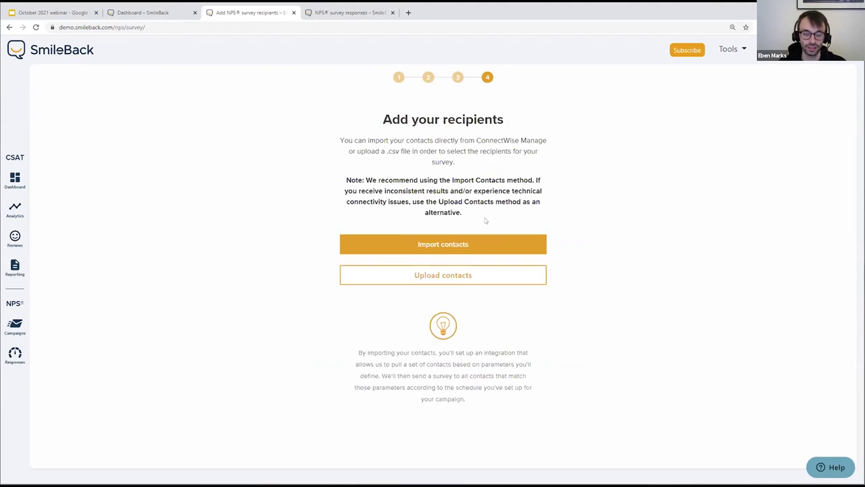
# Choose to import the recipients from ConnectWise Manage and confirm the updated permissions
pyautogui.click(440, 249)
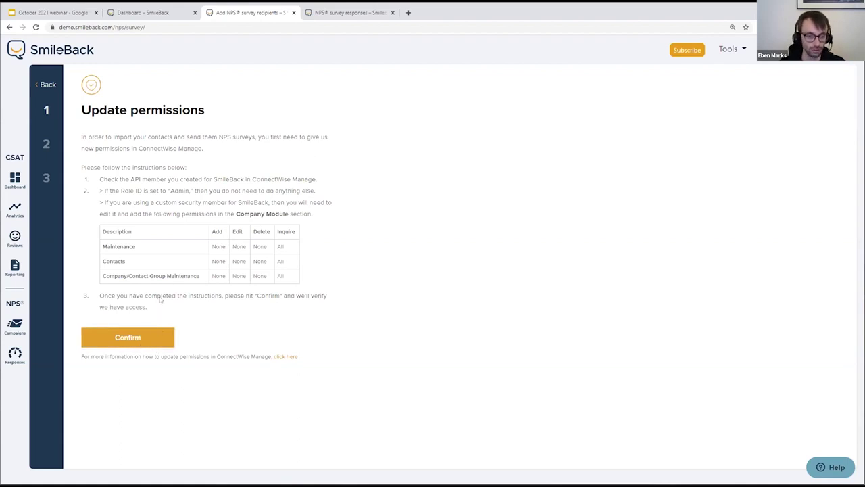
pyautogui.click(132, 338)
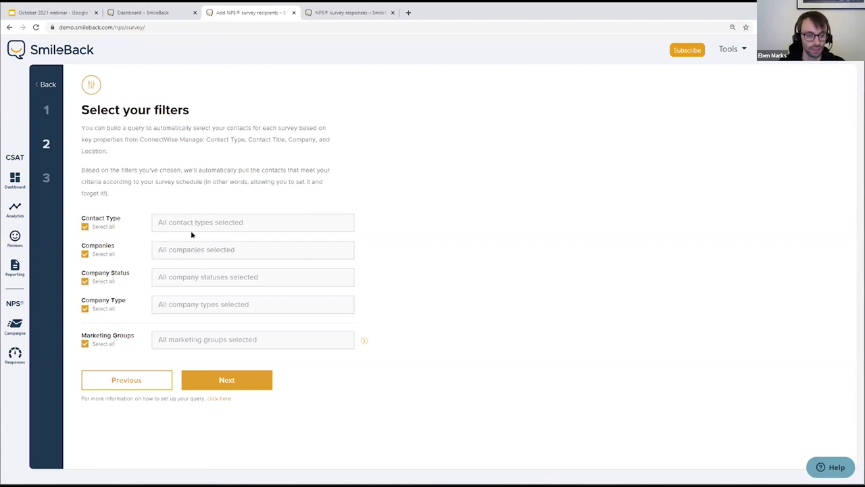
# Examine the available options of the contact type and companies filters
pyautogui.click(292, 230)
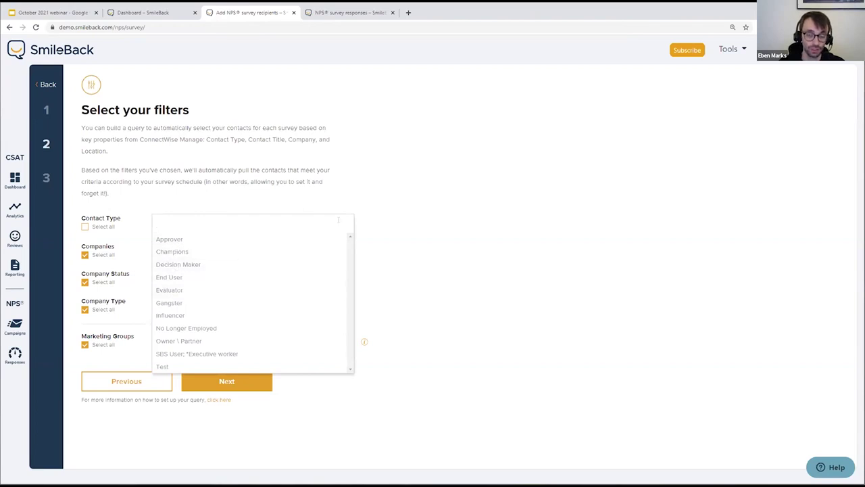
pyautogui.click(401, 228)
pyautogui.click(201, 250)
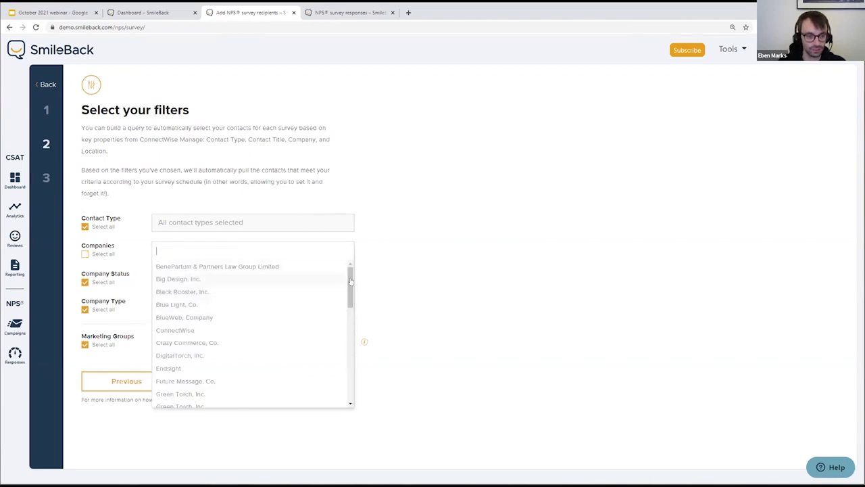
pyautogui.click(412, 273)
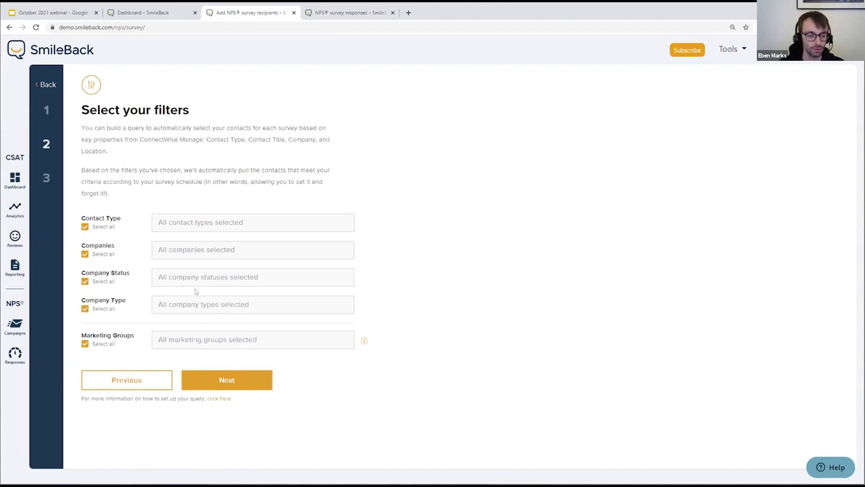
# Filter the recipients to the contact types Approver, Champions and Decision Maker
pyautogui.click(223, 224)
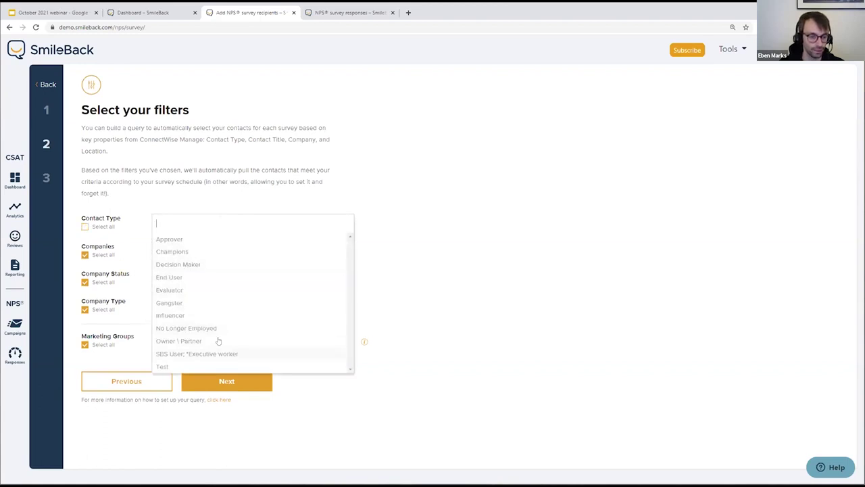
pyautogui.click(194, 240)
pyautogui.click(216, 223)
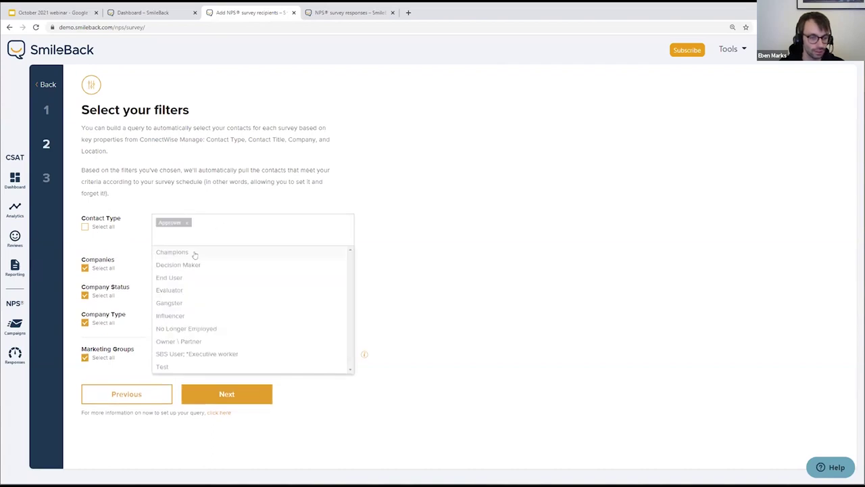
pyautogui.click(193, 251)
pyautogui.click(203, 251)
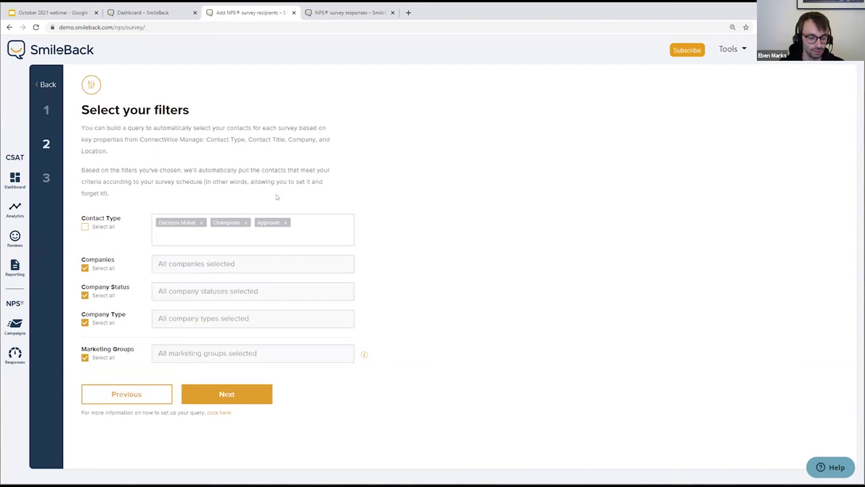
# Filter the recipients to the company type Customer and proceed to the recipient review
pyautogui.click(173, 319)
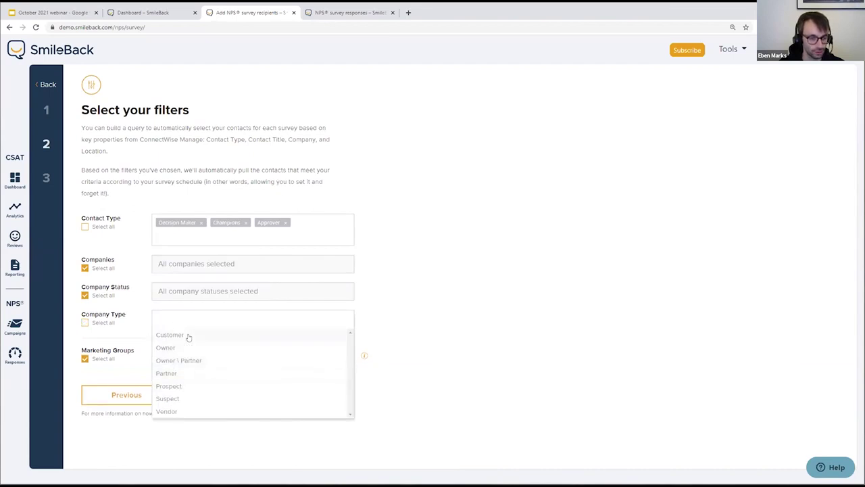
pyautogui.click(188, 335)
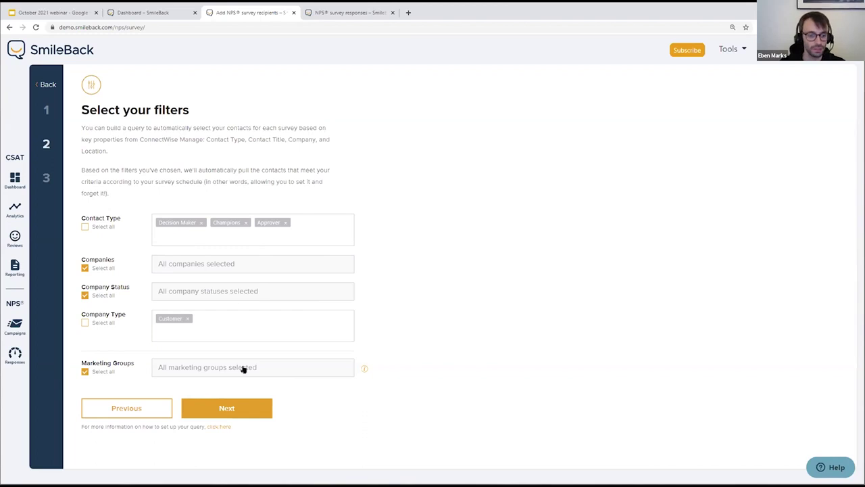
pyautogui.click(228, 406)
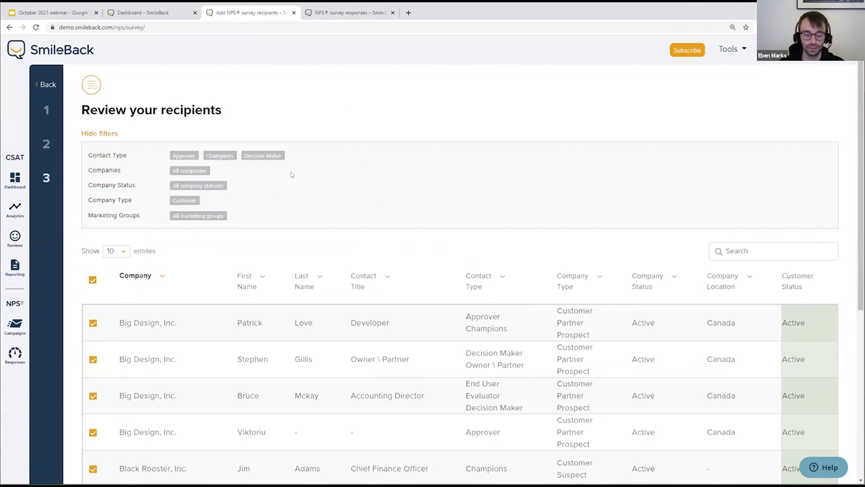
# Deselect individual recipients at Big Design, Black Rooster, BlueWeb, Crazy Commerce and PinkNetworks, and reselect all recipients in the list
pyautogui.scroll(-2, 459, 270)
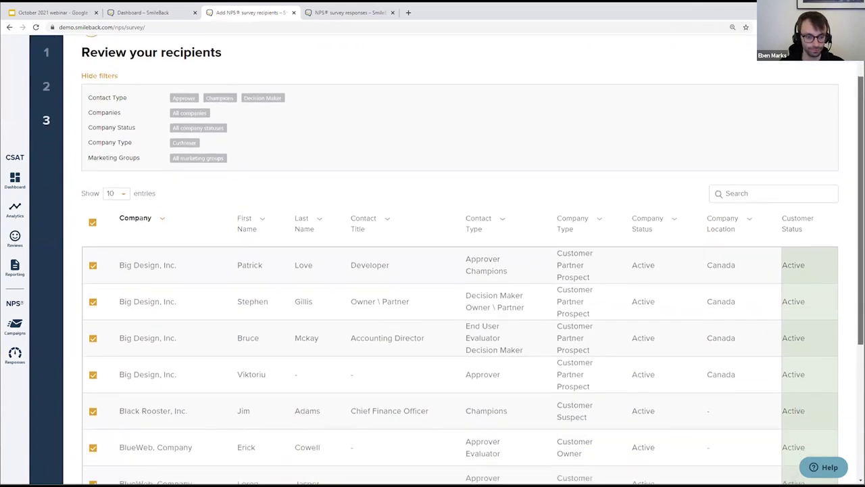
pyautogui.scroll(-2, 460, 270)
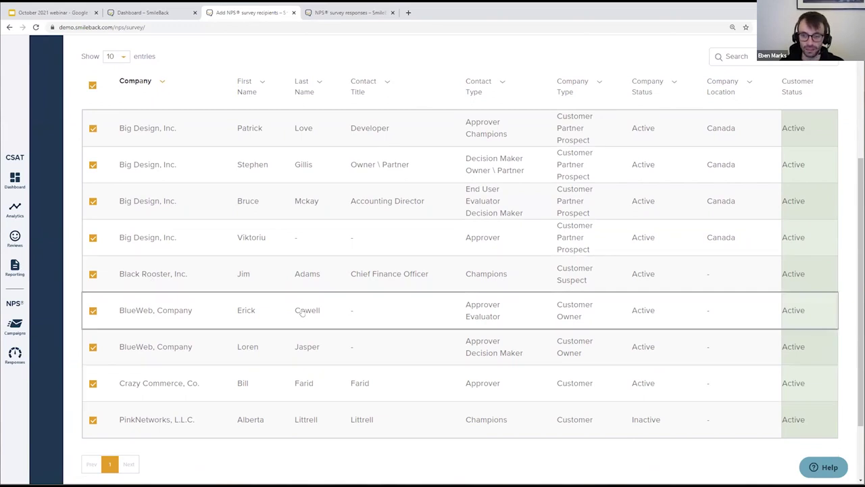
pyautogui.scroll(2, 416, 189)
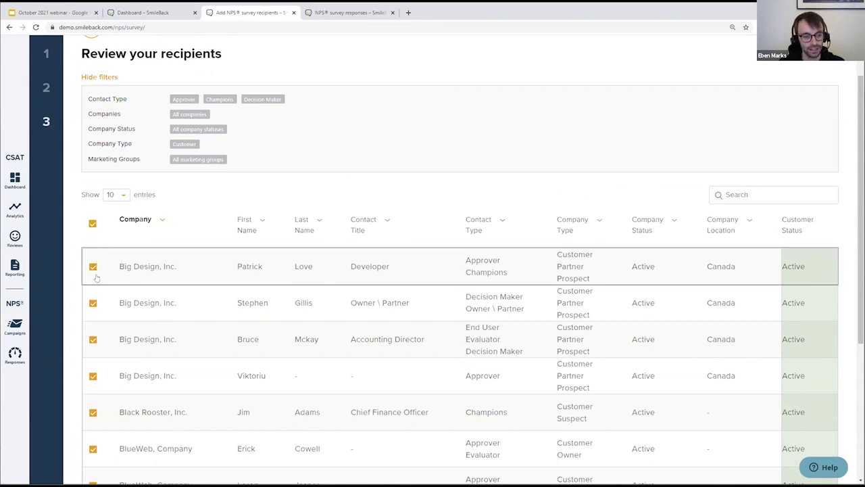
pyautogui.click(92, 304)
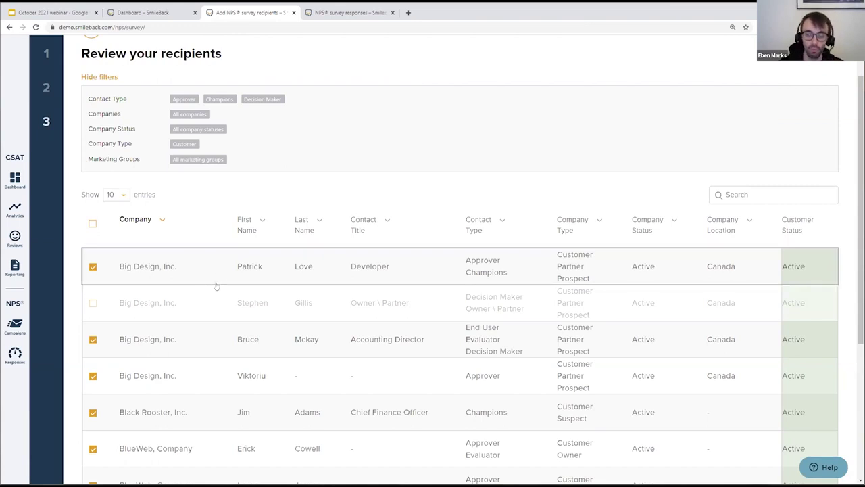
pyautogui.scroll(-2, 477, 222)
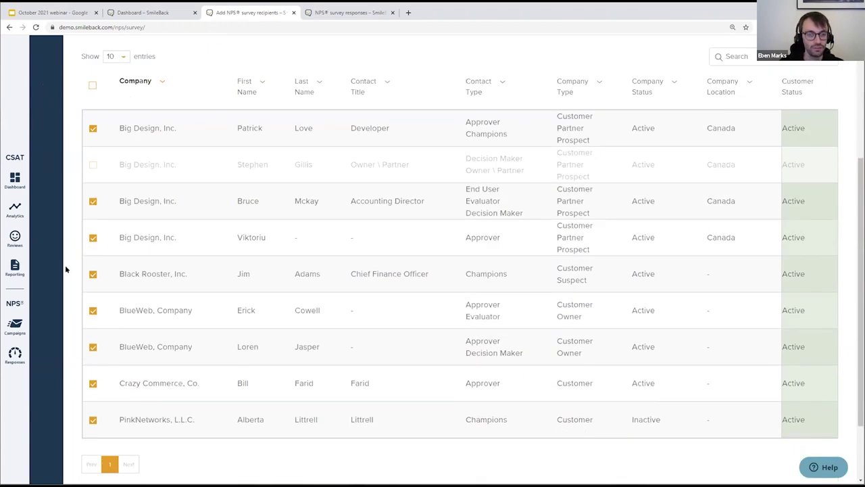
pyautogui.click(93, 237)
pyautogui.click(92, 274)
pyautogui.click(93, 310)
pyautogui.click(93, 383)
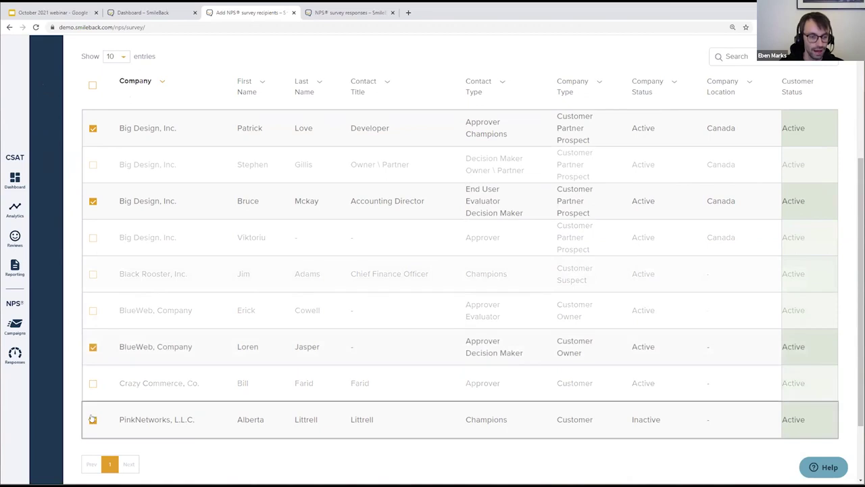
pyautogui.click(92, 419)
pyautogui.scroll(3, 173, 384)
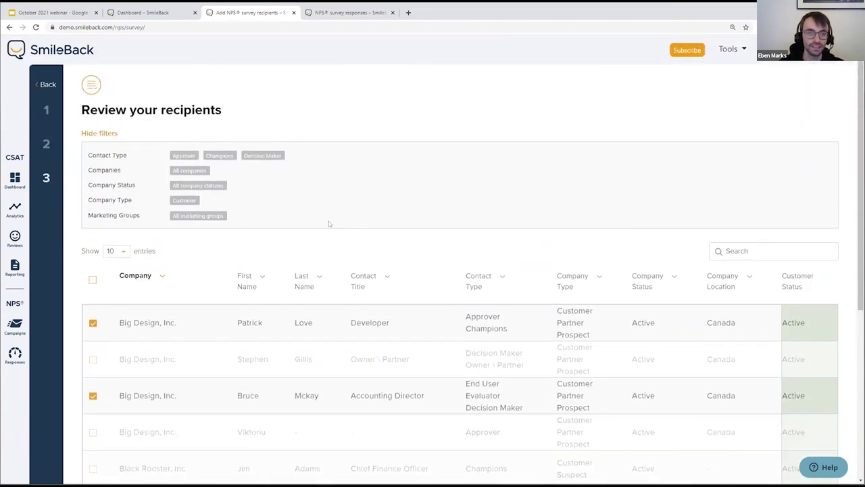
pyautogui.click(93, 280)
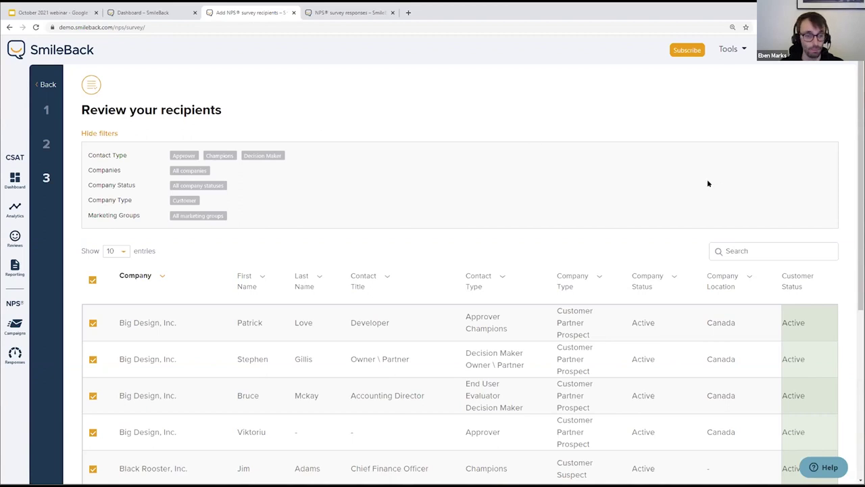
# Save the selection of all listed recipients and proceed to the campaign activation summary
pyautogui.scroll(-5, 707, 181)
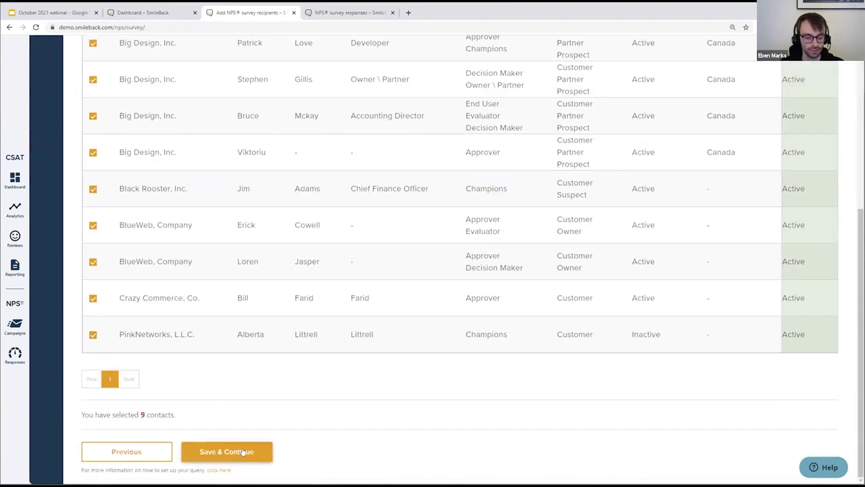
pyautogui.click(242, 452)
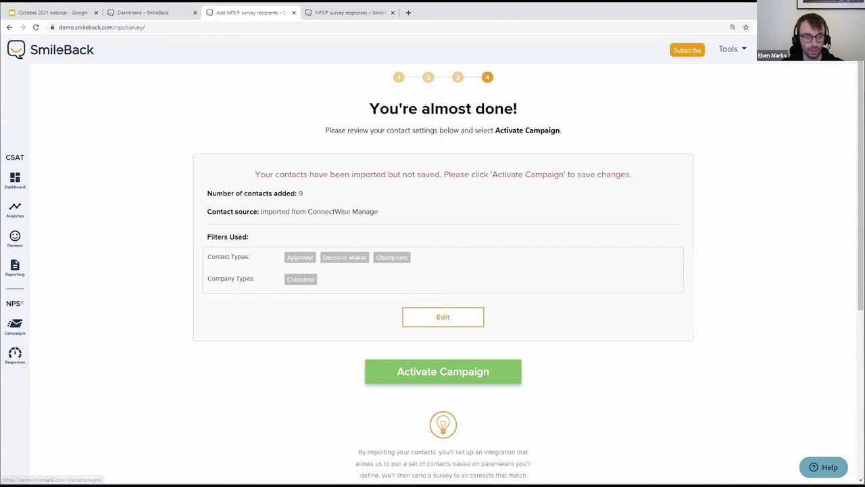
# Exit the contact import without activating the campaign, open the NPS responses, and close the duplicate responses browser tab
pyautogui.click(21, 360)
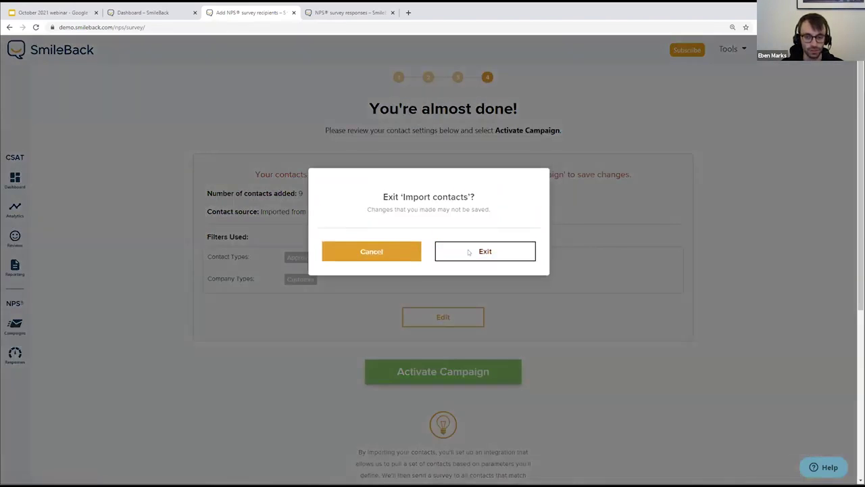
pyautogui.click(469, 250)
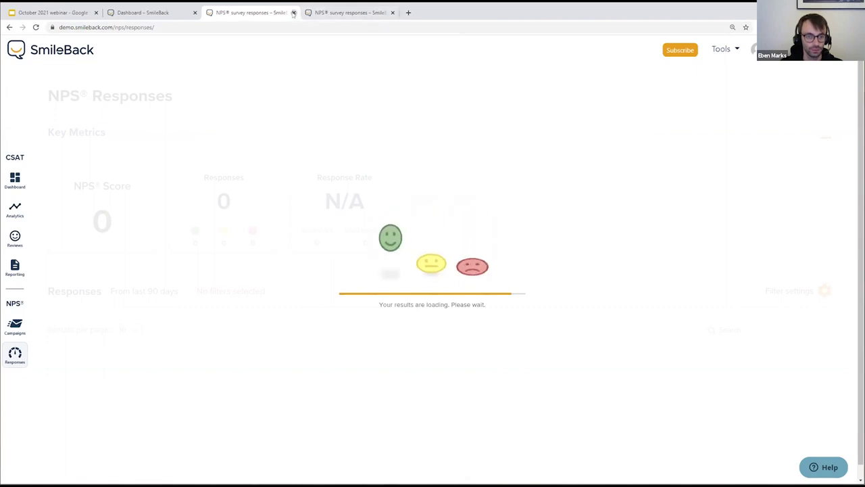
pyautogui.middleClick(317, 17)
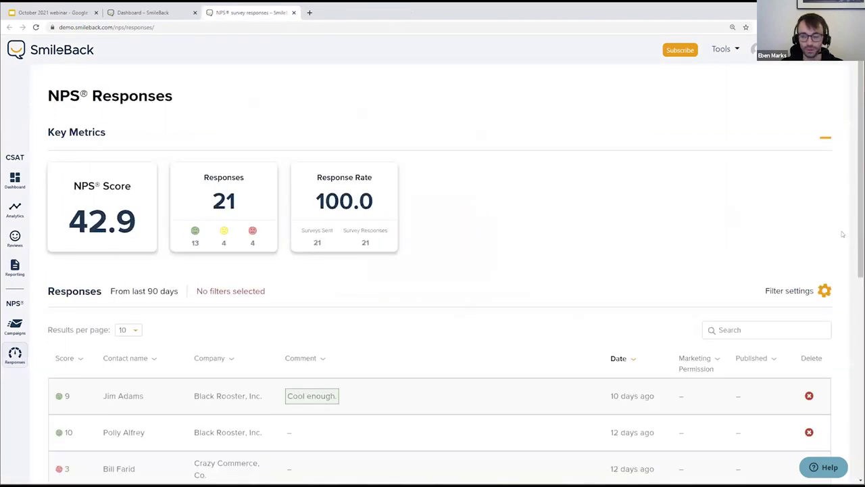
# Review the NPS responses from the last 90 days and sort them by marketing permission
pyautogui.scroll(-3, 496, 183)
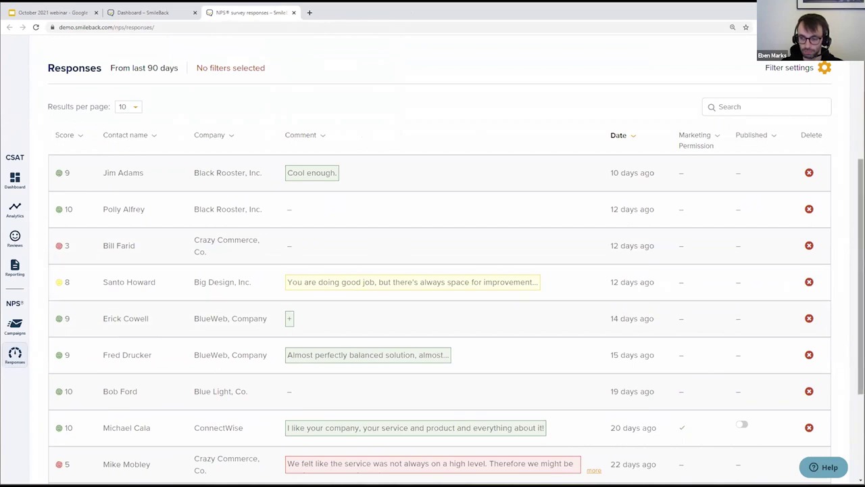
pyautogui.scroll(-2, 440, 270)
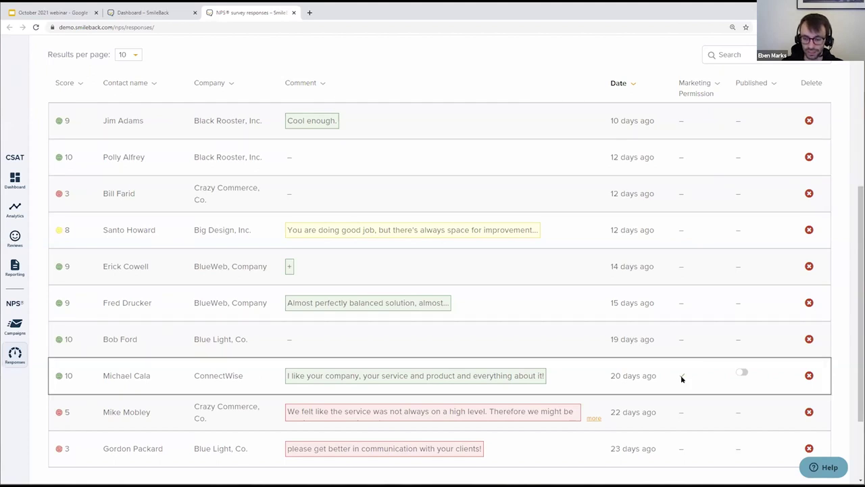
pyautogui.click(685, 93)
pyautogui.scroll(-3, 684, 93)
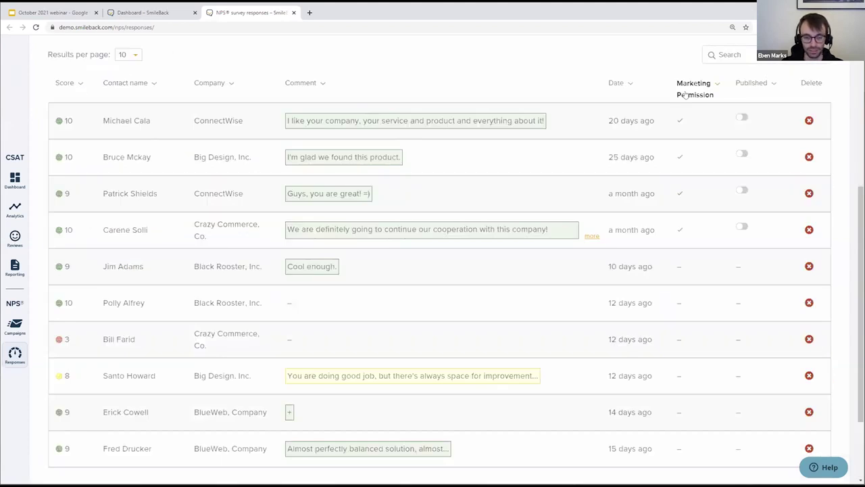
pyautogui.scroll(4, 510, 224)
pyautogui.scroll(-2, 585, 310)
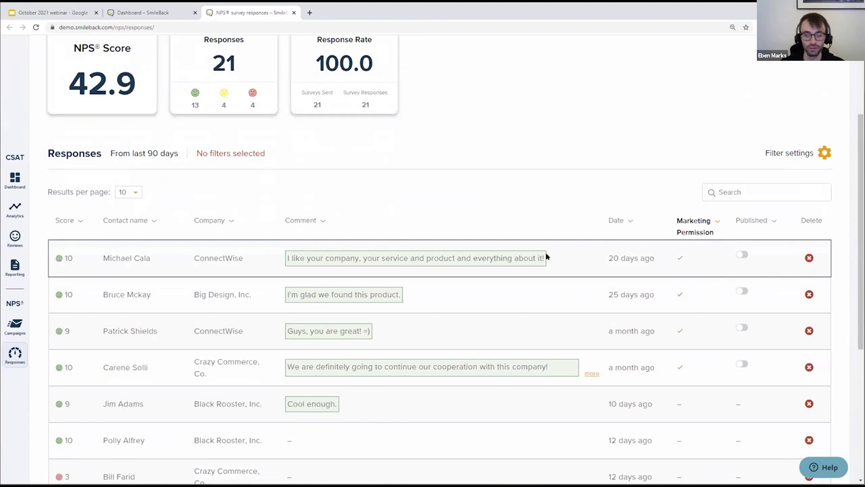
# Publish the first three responses that have marketing permission, two from ConnectWise and one from Big Design
pyautogui.click(742, 255)
pyautogui.click(741, 290)
pyautogui.click(741, 329)
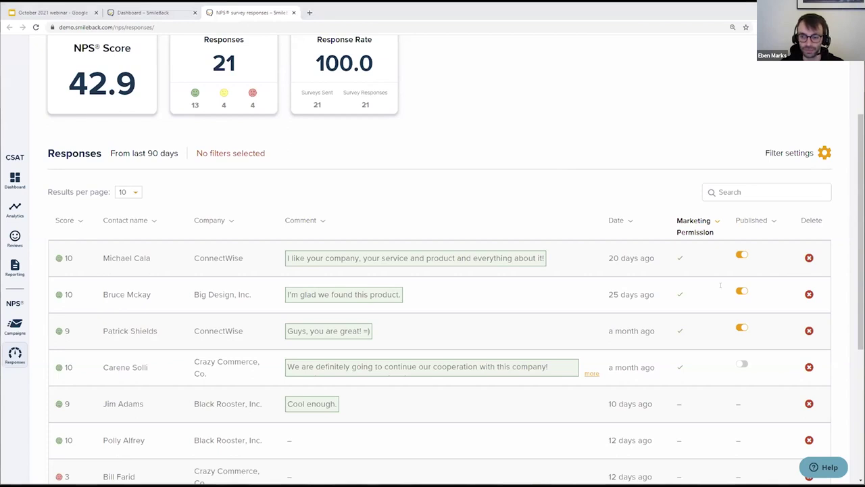
# Collapse the Key Metrics section and look through the response list
pyautogui.scroll(2, 486, 267)
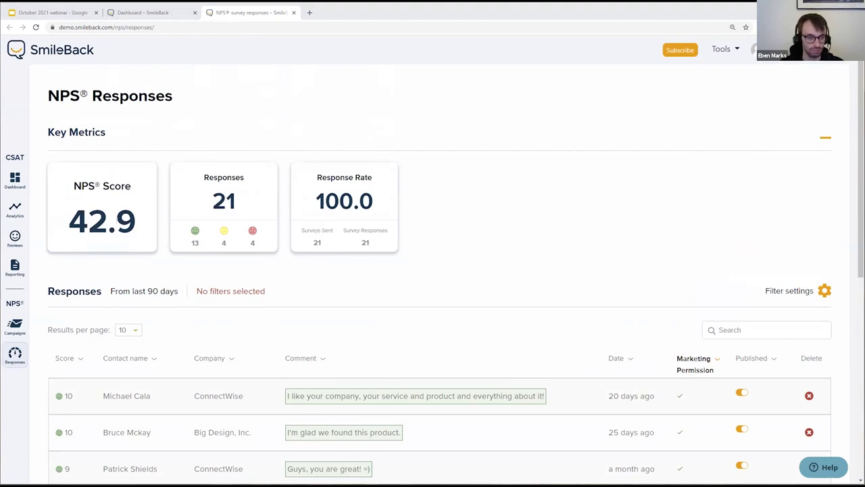
pyautogui.click(822, 142)
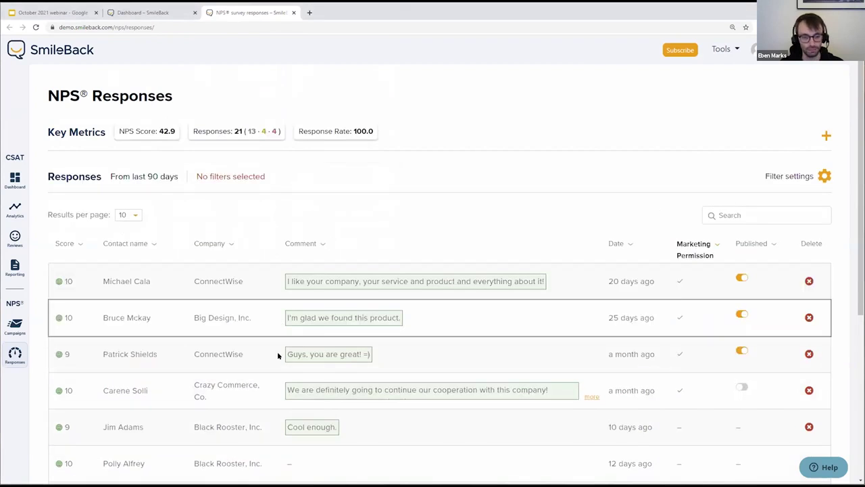
pyautogui.scroll(-2, 353, 149)
pyautogui.scroll(-1, 353, 149)
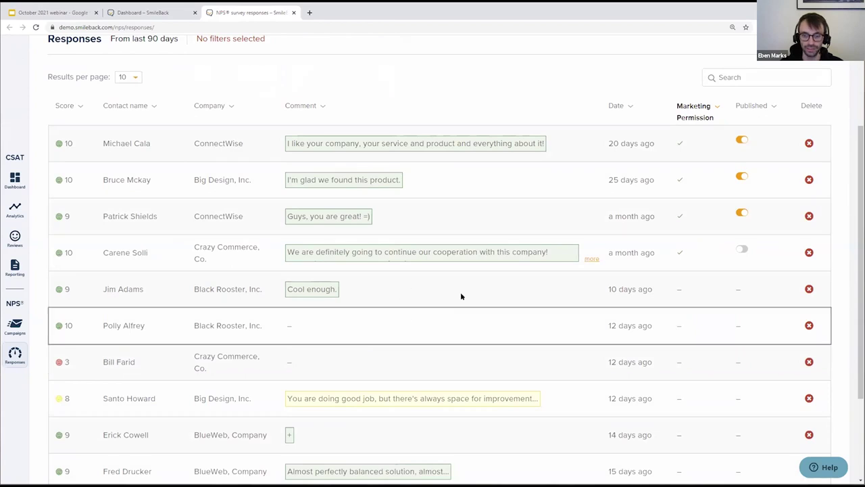
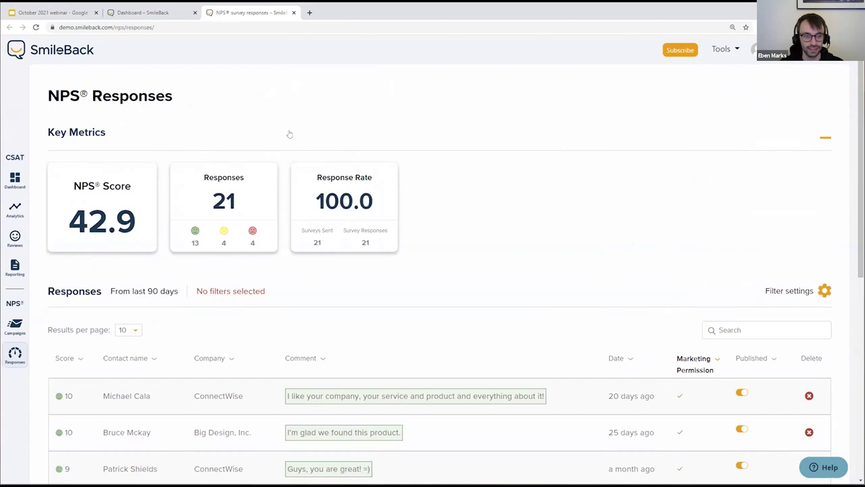
# Filter the responses to the campaign SouthWest IT - Quarterly loyalty survey
pyautogui.click(819, 292)
pyautogui.scroll(-2, 814, 279)
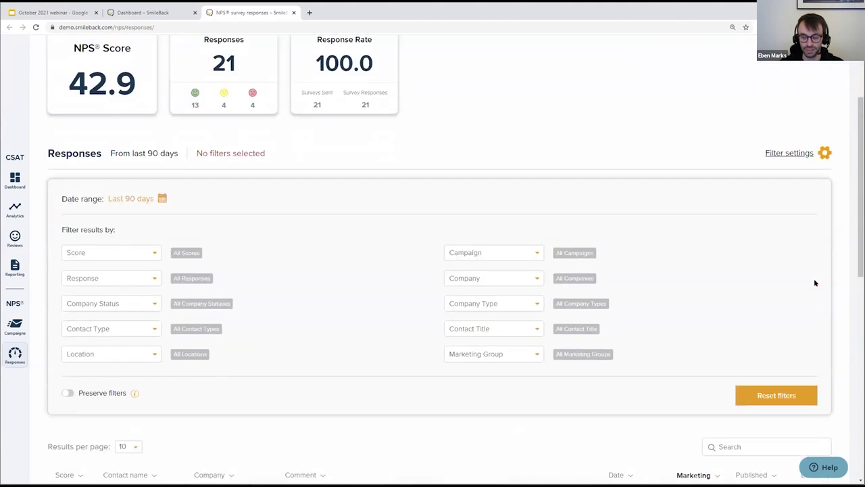
pyautogui.click(519, 260)
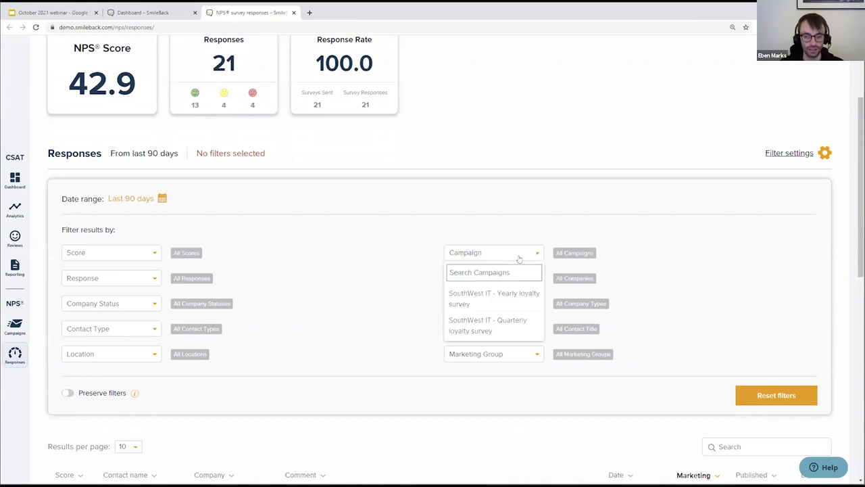
pyautogui.click(499, 332)
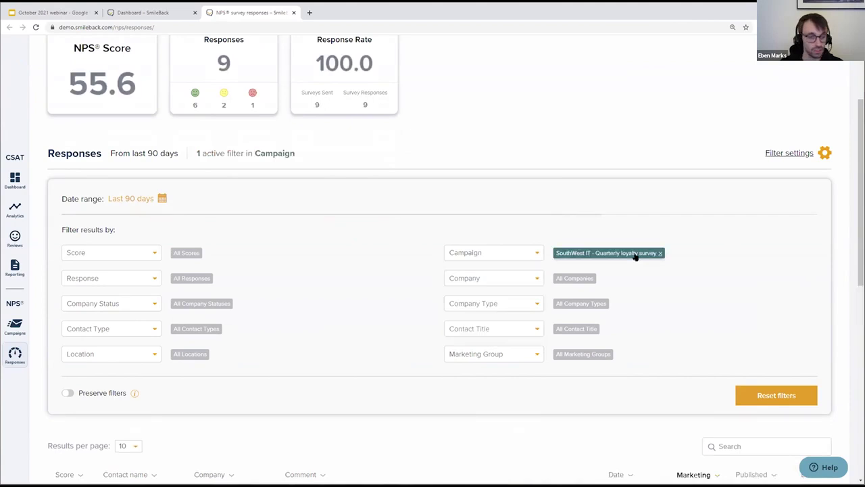
# Examine the score filter options, then hide the filter settings to view the filtered responses and show the settings again
pyautogui.click(116, 253)
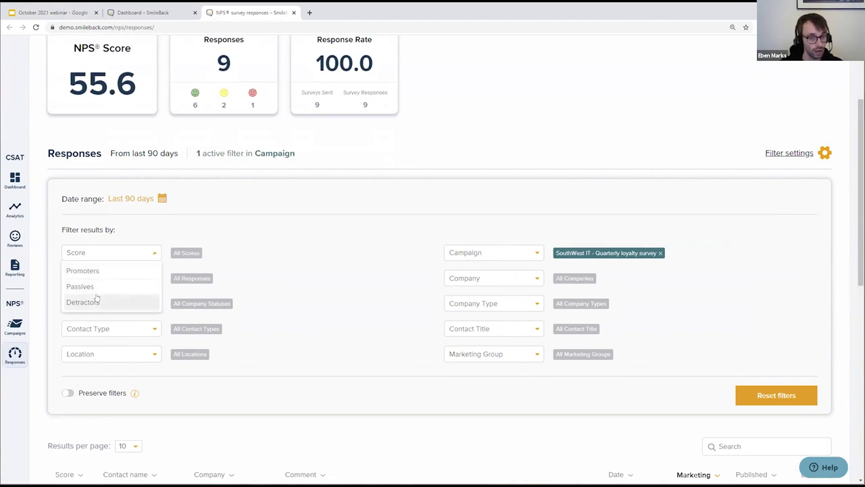
pyautogui.click(289, 257)
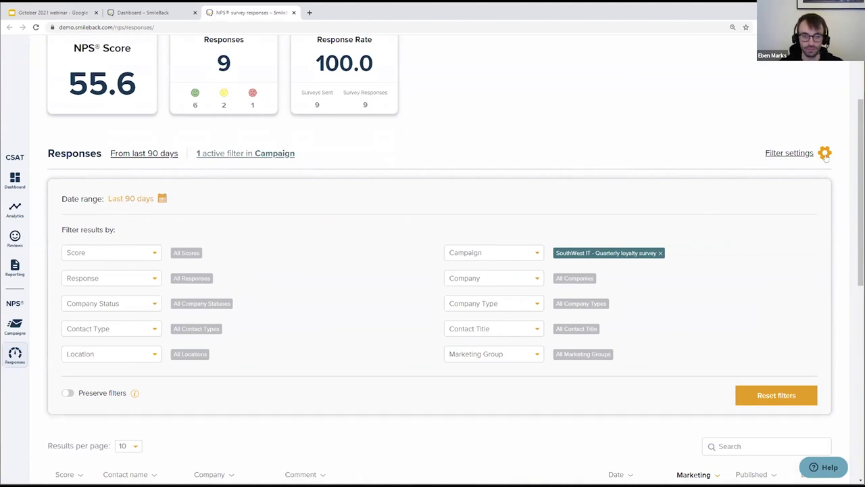
pyautogui.click(197, 153)
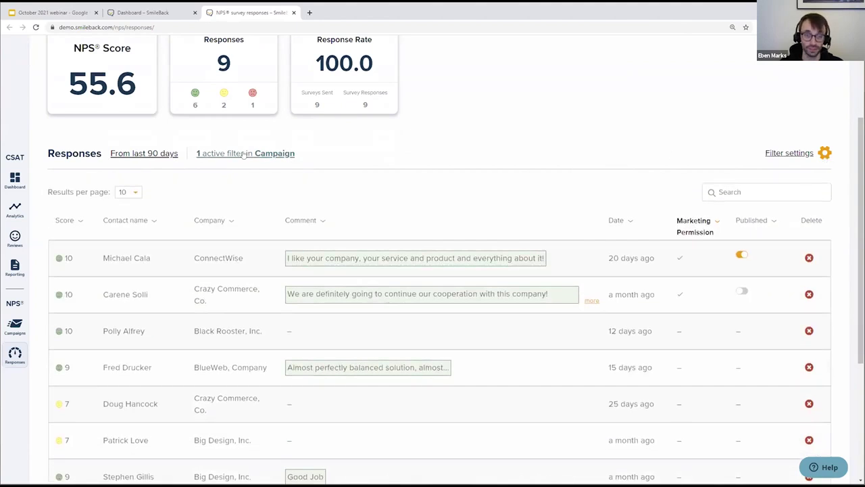
pyautogui.click(825, 153)
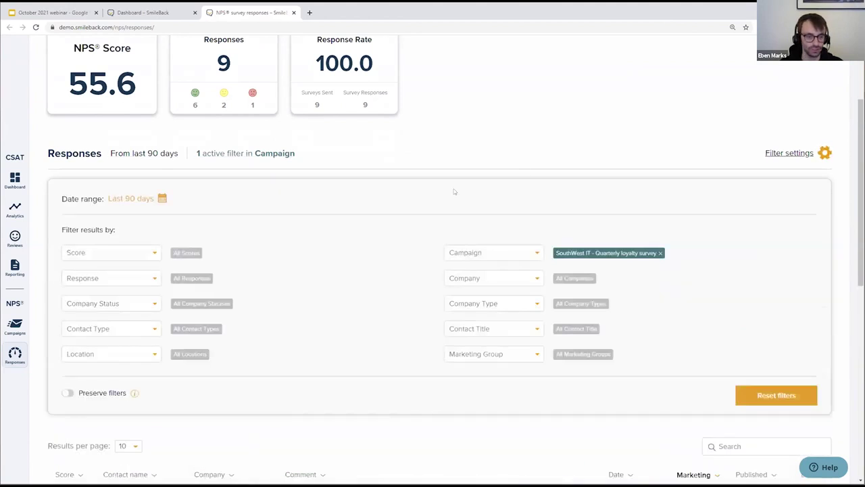
# Preserve the response filters, set the date range to the last 30 days, and hide the filter settings
pyautogui.click(65, 394)
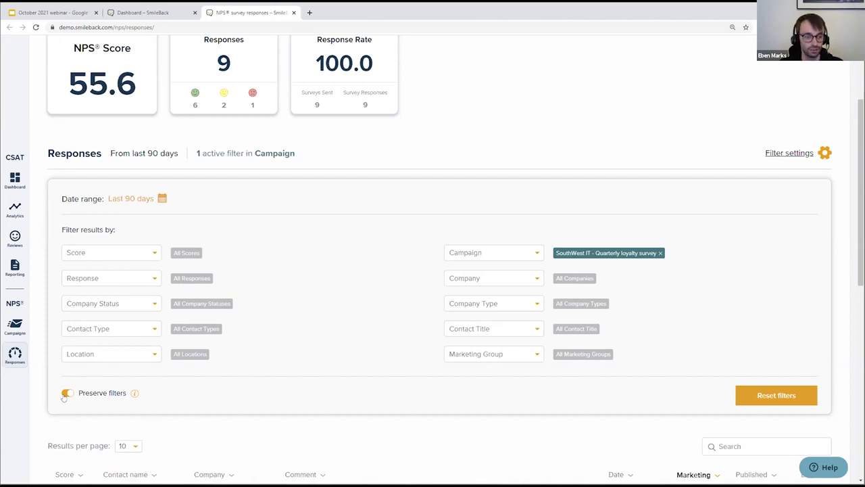
pyautogui.click(162, 198)
pyautogui.click(167, 222)
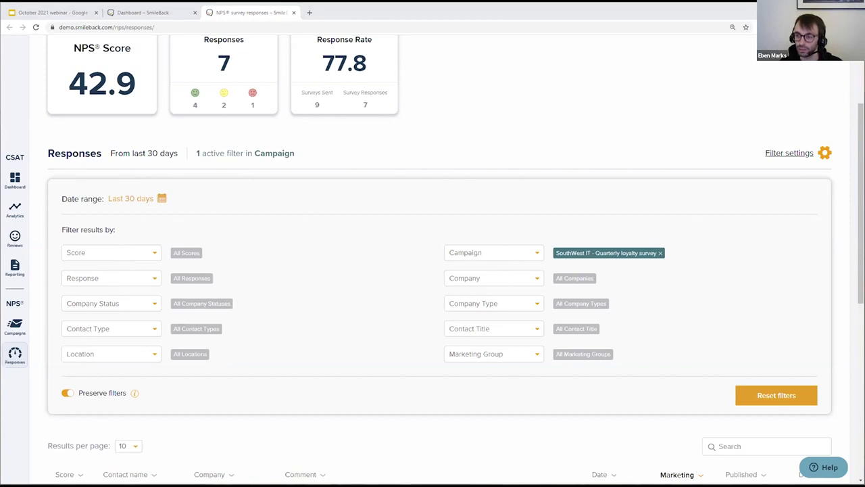
pyautogui.click(795, 153)
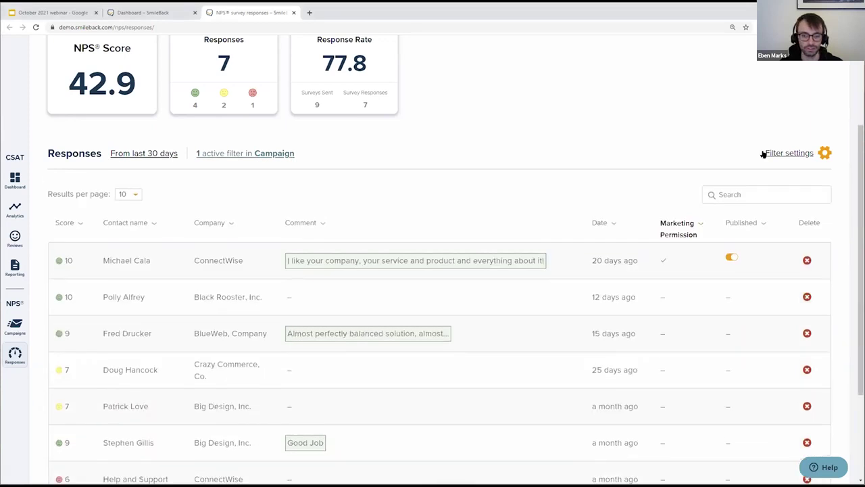
# Switch publishing of the ConnectWise response with marketing permission off and on again, and sort the responses by published status
pyautogui.click(731, 256)
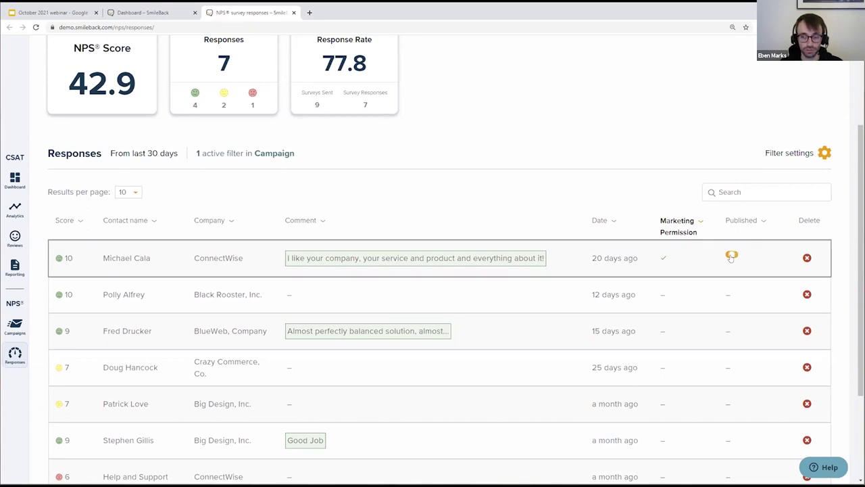
pyautogui.click(731, 256)
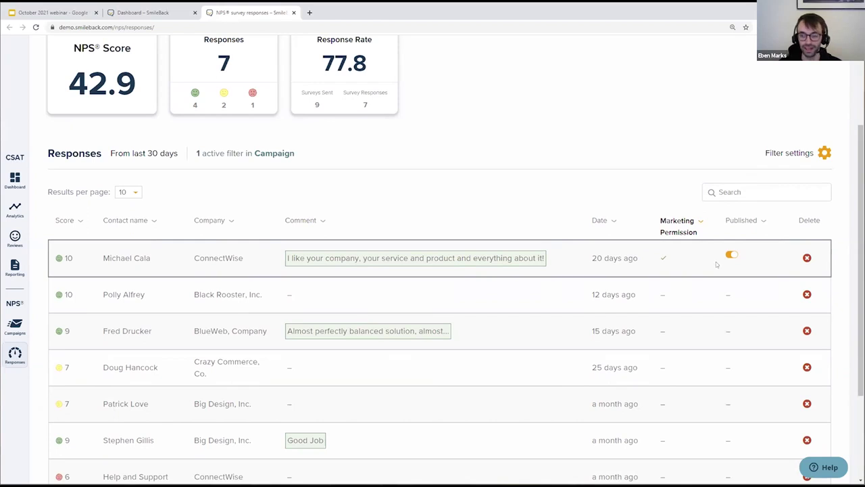
pyautogui.click(730, 256)
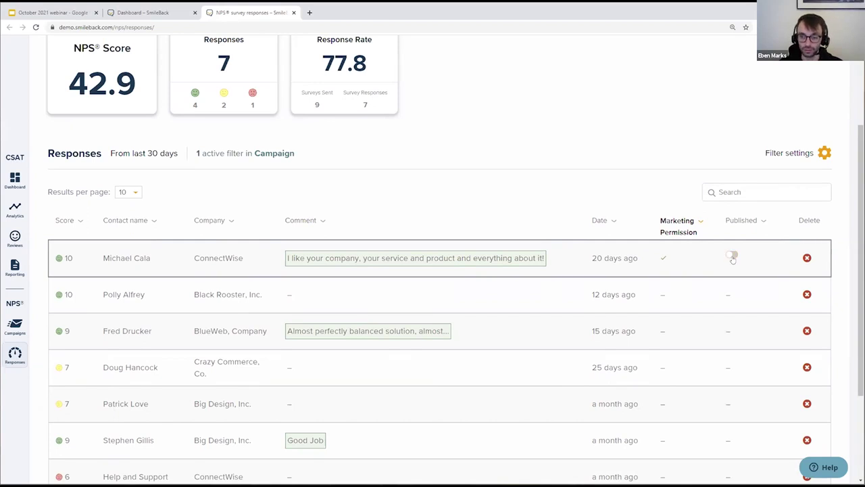
pyautogui.click(757, 223)
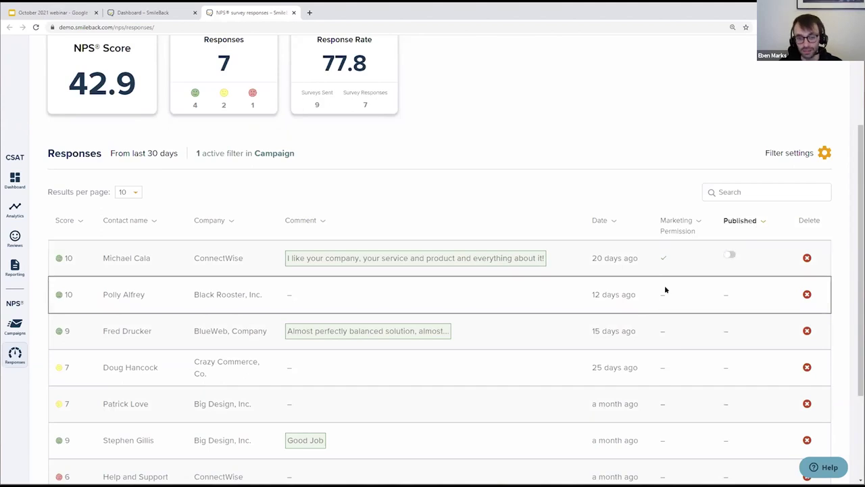
pyautogui.click(731, 255)
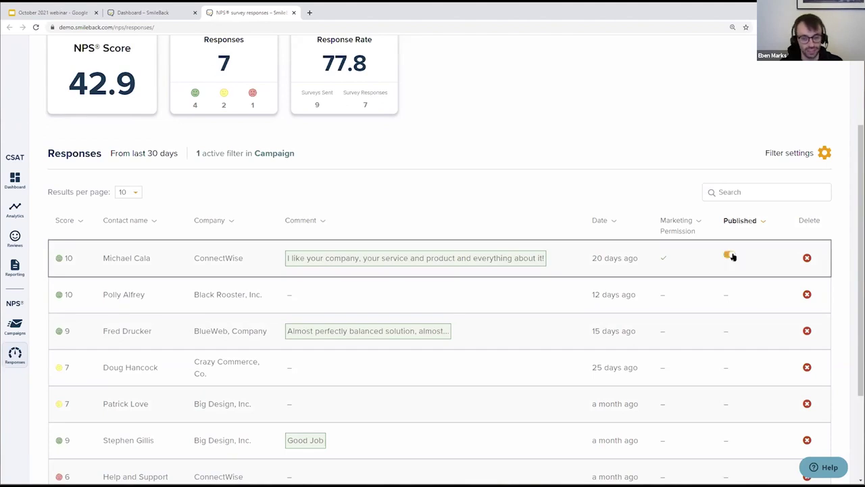